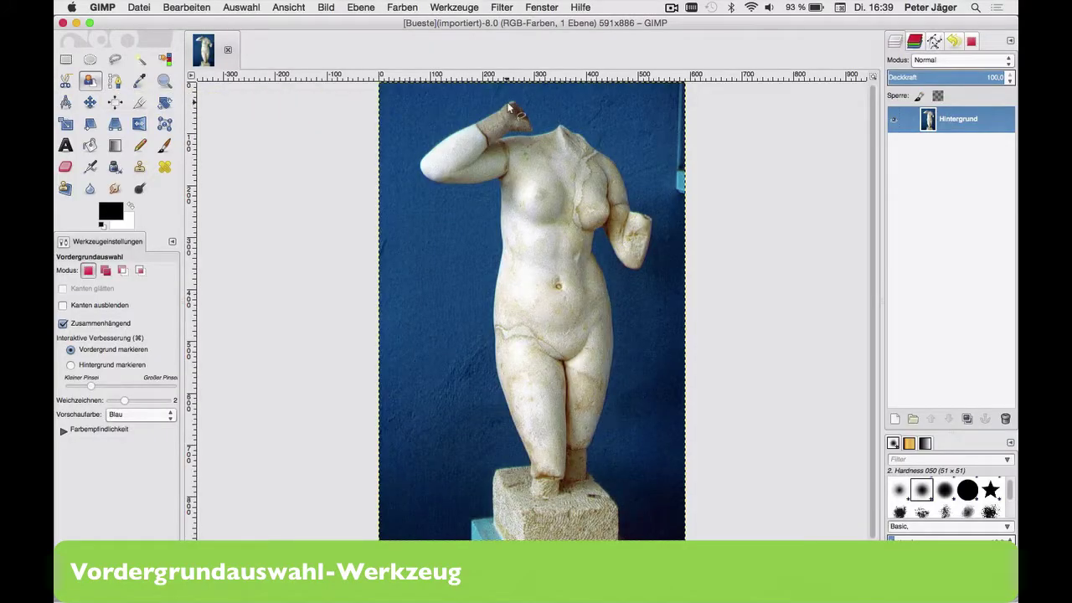
Step: Draw a rough Foreground Select loop around the statue and plinth, closed over the shoulders
{"action": "left_click_drag", "start_coordinate": [510, 94], "coordinate": [416, 170]}
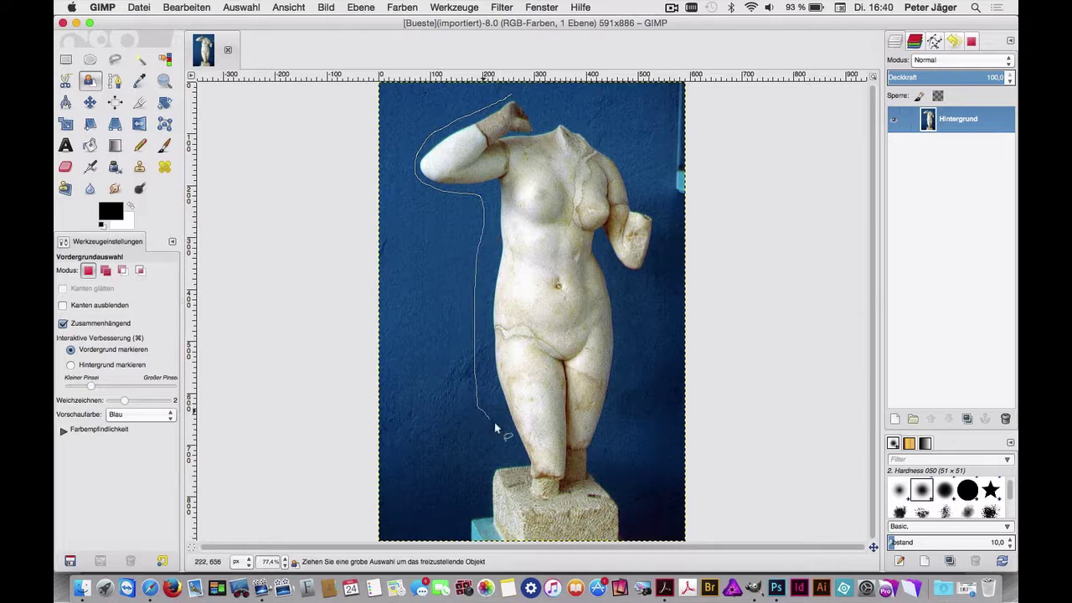
{"action": "mouse_move", "coordinate": [484, 471]}
{"action": "left_mouse_down"}
{"action": "mouse_move", "coordinate": [501, 553]}
{"action": "mouse_move", "coordinate": [636, 568]}
{"action": "mouse_move", "coordinate": [637, 539]}
{"action": "mouse_move", "coordinate": [600, 469]}
{"action": "left_mouse_up"}
{"action": "left_click_drag", "start_coordinate": [603, 412], "coordinate": [615, 398]}
{"action": "mouse_move", "coordinate": [611, 279]}
{"action": "left_mouse_down"}
{"action": "mouse_move", "coordinate": [606, 251]}
{"action": "mouse_move", "coordinate": [661, 231]}
{"action": "left_mouse_up"}
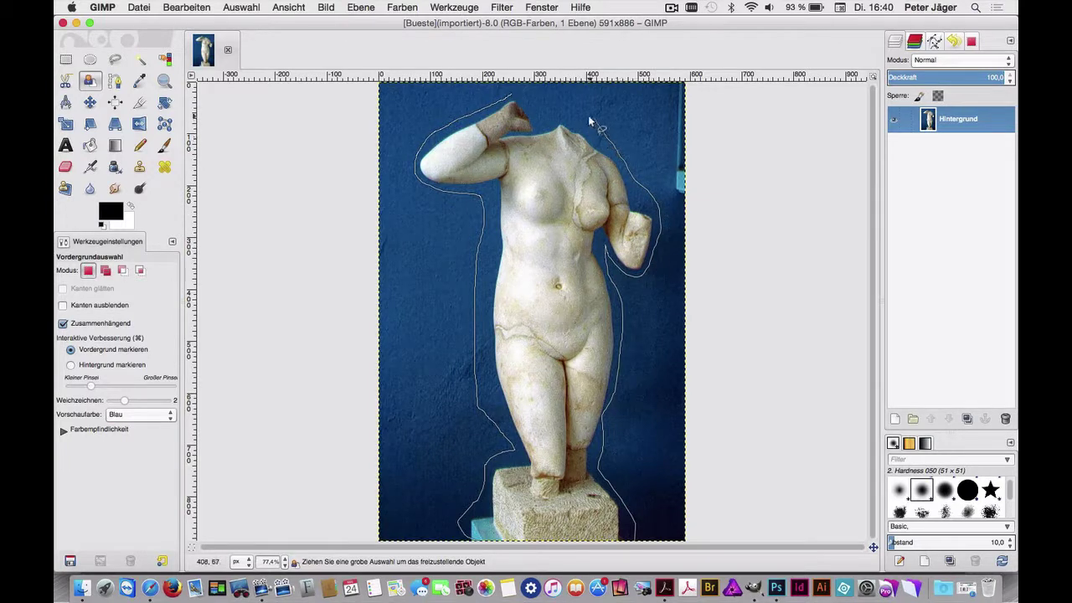
{"action": "mouse_move", "coordinate": [589, 117]}
{"action": "left_mouse_down"}
{"action": "mouse_move", "coordinate": [538, 117]}
{"action": "mouse_move", "coordinate": [512, 97]}
{"action": "left_mouse_up"}
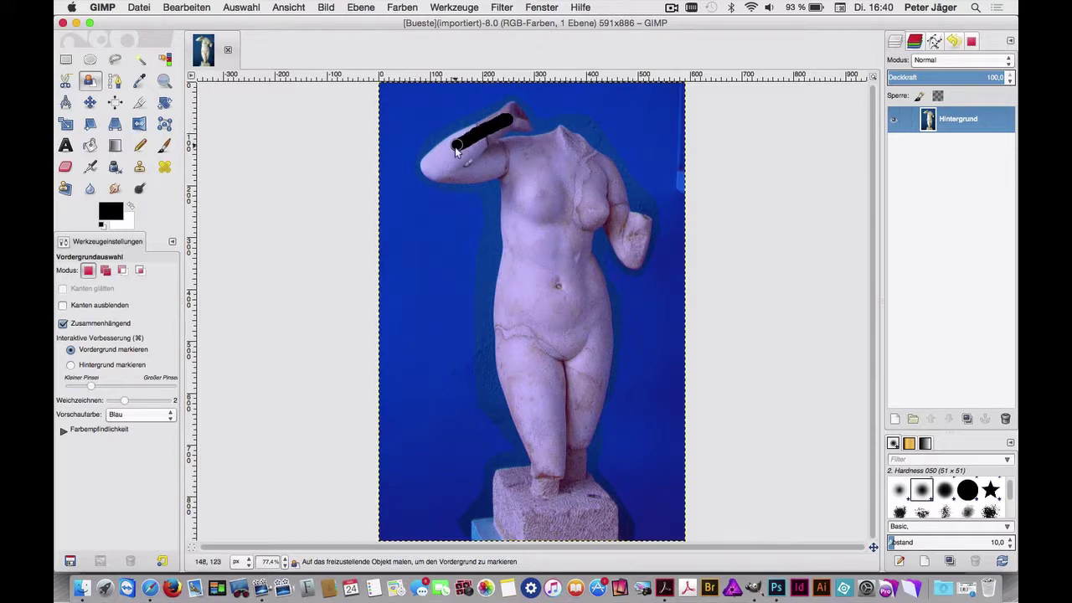
Step: Paint foreground strokes over the raised arm, torso, legs and plinth down to the image bottom
{"action": "mouse_move", "coordinate": [455, 147]}
{"action": "left_mouse_down"}
{"action": "mouse_move", "coordinate": [457, 164]}
{"action": "mouse_move", "coordinate": [532, 162]}
{"action": "left_mouse_up"}
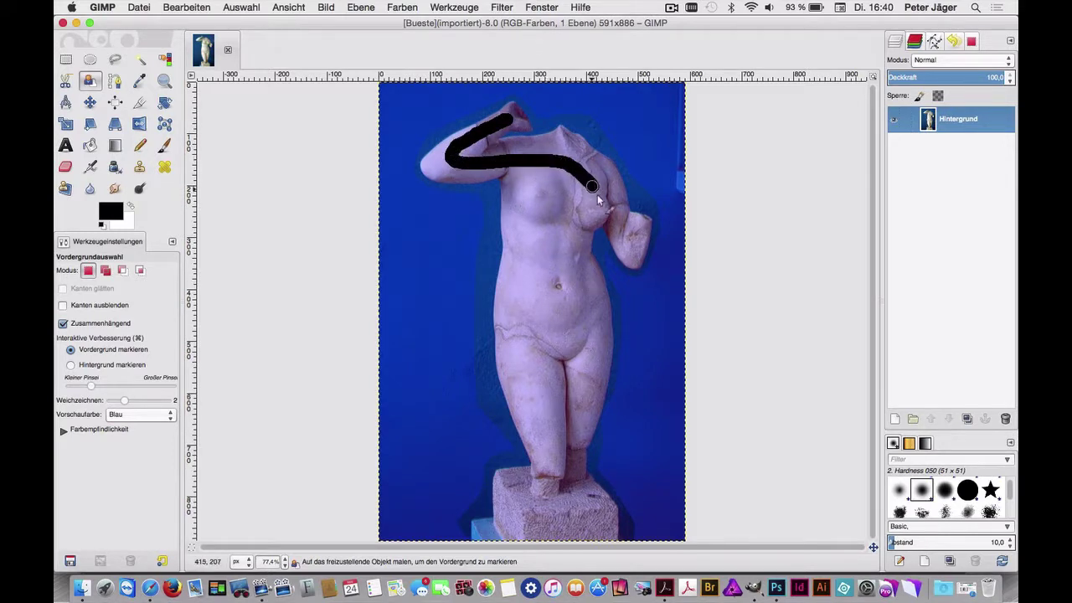
{"action": "mouse_move", "coordinate": [620, 236]}
{"action": "left_mouse_down"}
{"action": "mouse_move", "coordinate": [631, 243]}
{"action": "mouse_move", "coordinate": [572, 199]}
{"action": "mouse_move", "coordinate": [561, 282]}
{"action": "left_mouse_up"}
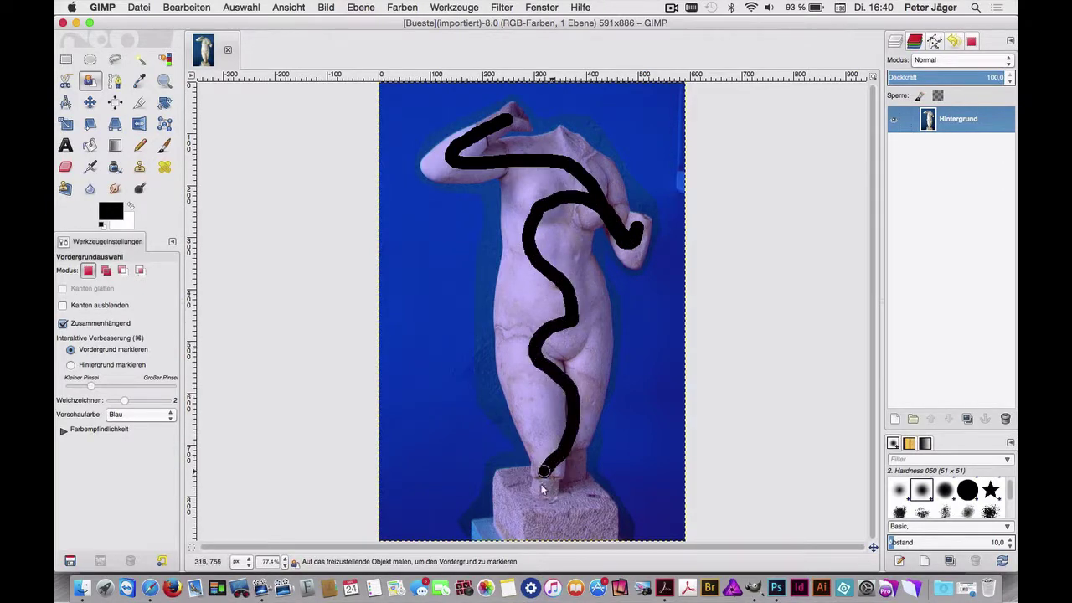
{"action": "mouse_move", "coordinate": [576, 520]}
{"action": "left_mouse_down"}
{"action": "mouse_move", "coordinate": [495, 528]}
{"action": "mouse_move", "coordinate": [529, 503]}
{"action": "mouse_move", "coordinate": [552, 444]}
{"action": "mouse_move", "coordinate": [543, 179]}
{"action": "left_mouse_up"}
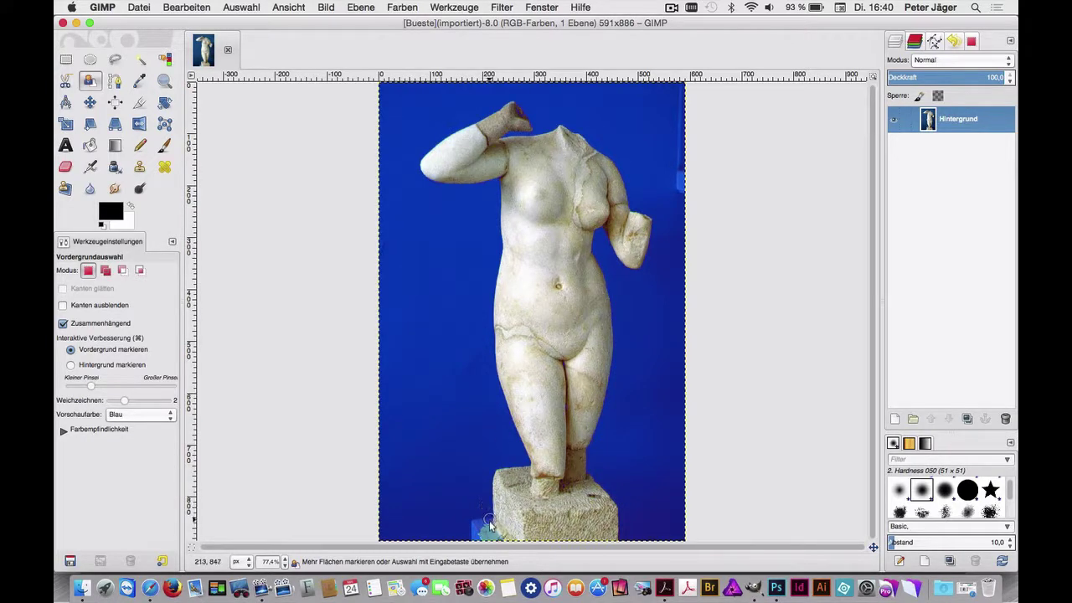
{"action": "left_click_drag", "start_coordinate": [492, 528], "coordinate": [478, 523]}
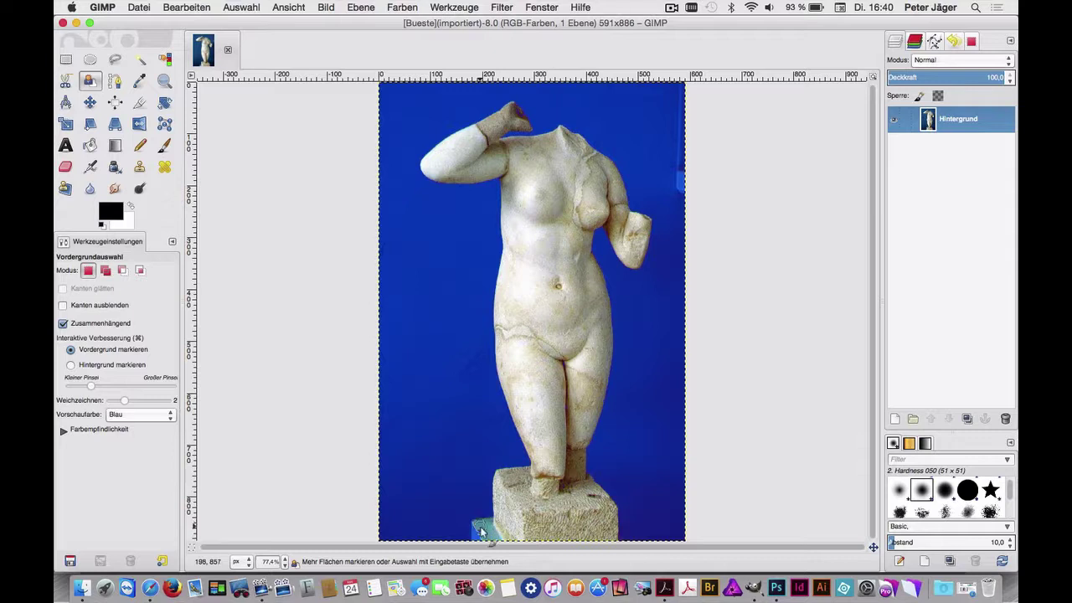
{"action": "left_click_drag", "start_coordinate": [477, 524], "coordinate": [491, 544]}
Step: Accept the foreground selection and zoom in on the raised upper arm's edge
{"action": "key", "text": "Return"}
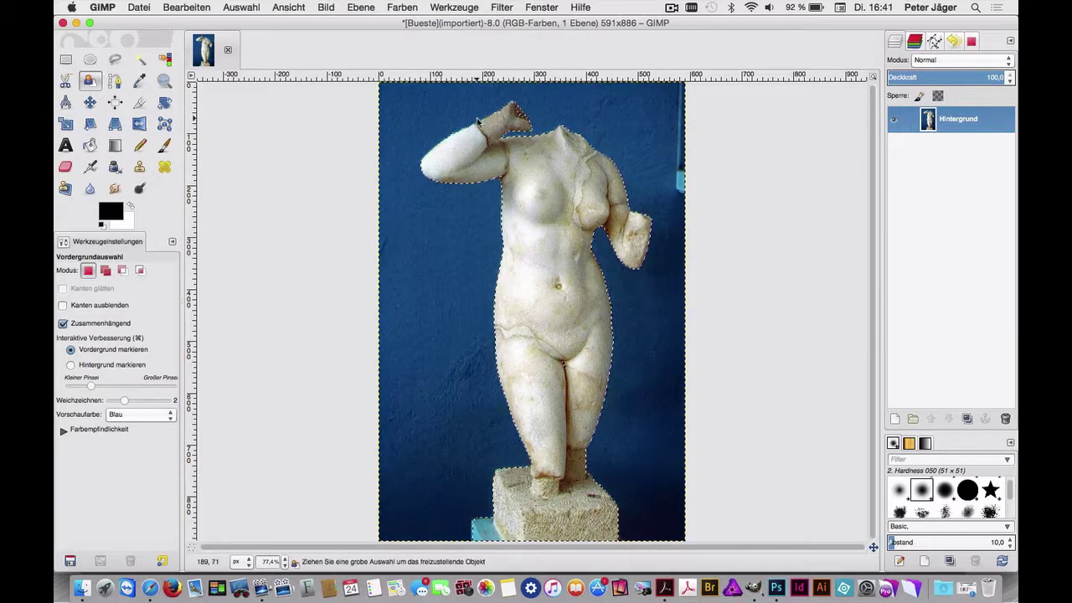
{"action": "key", "text": "super"}
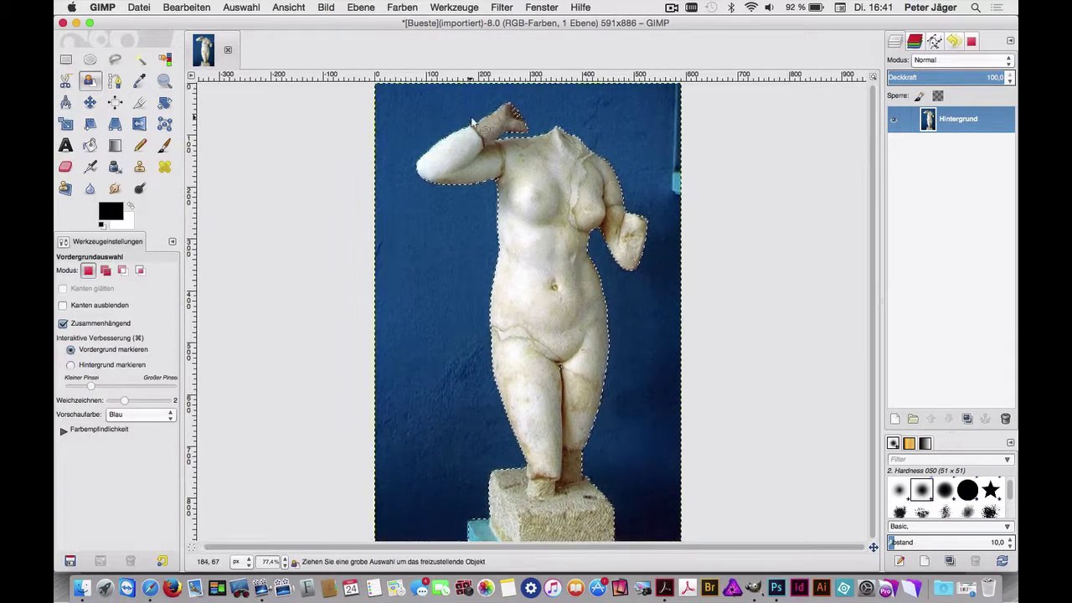
{"action": "key", "text": "z"}
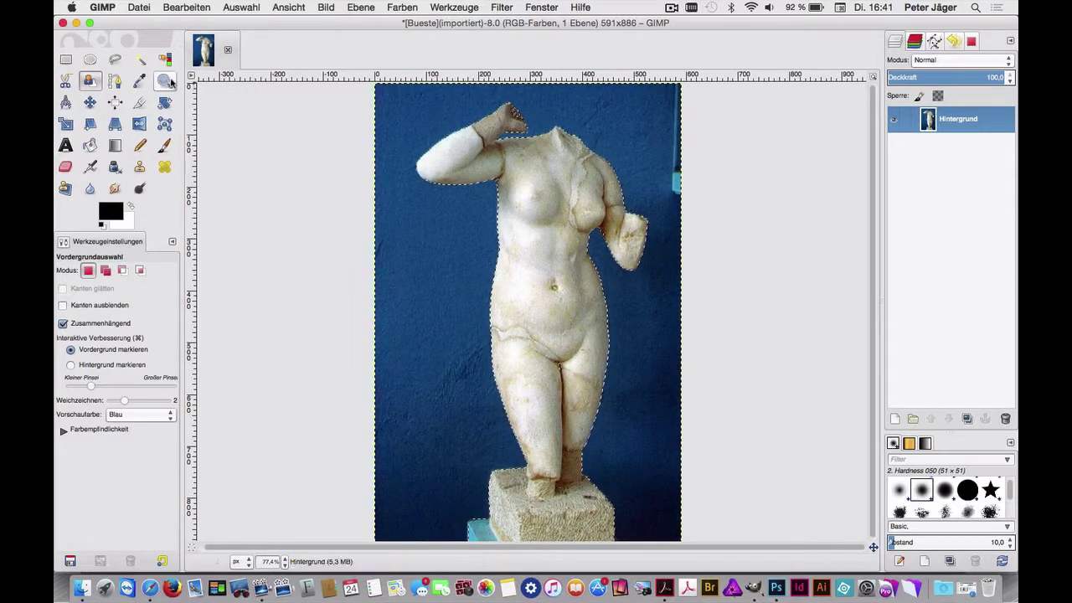
{"action": "left_click_drag", "start_coordinate": [434, 119], "coordinate": [496, 171]}
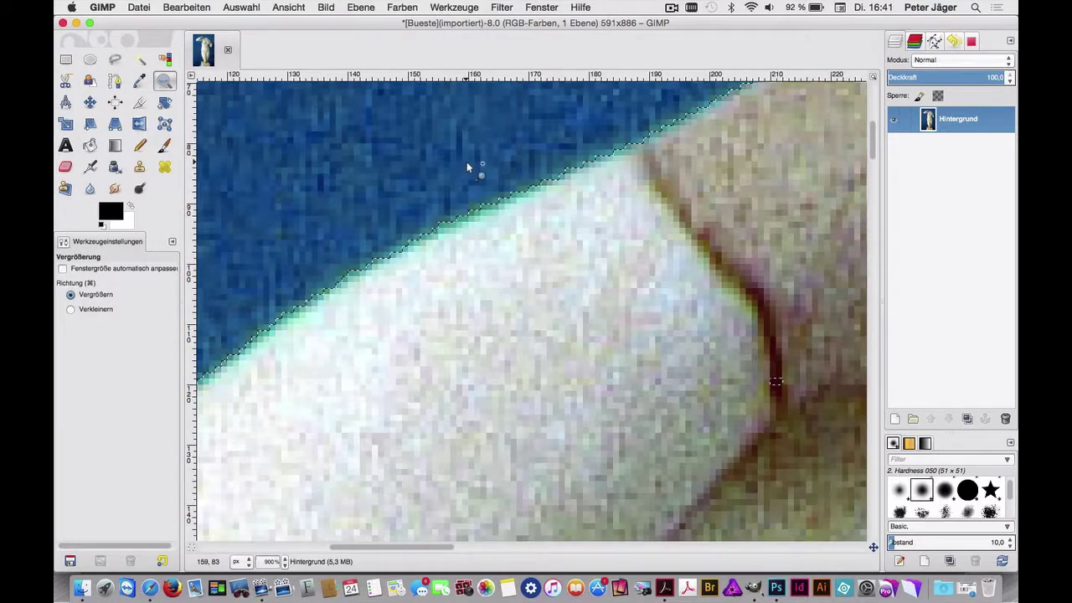
Step: Shrink the selection by 2 px and zoom back out to the whole statue
{"action": "left_click", "coordinate": [231, 6]}
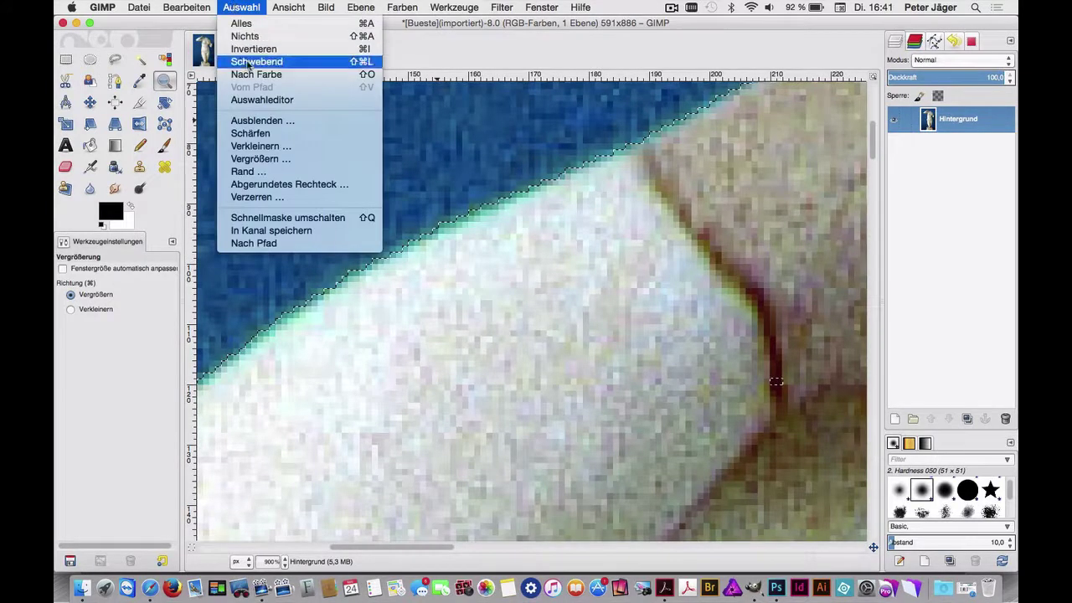
{"action": "left_click", "coordinate": [260, 146]}
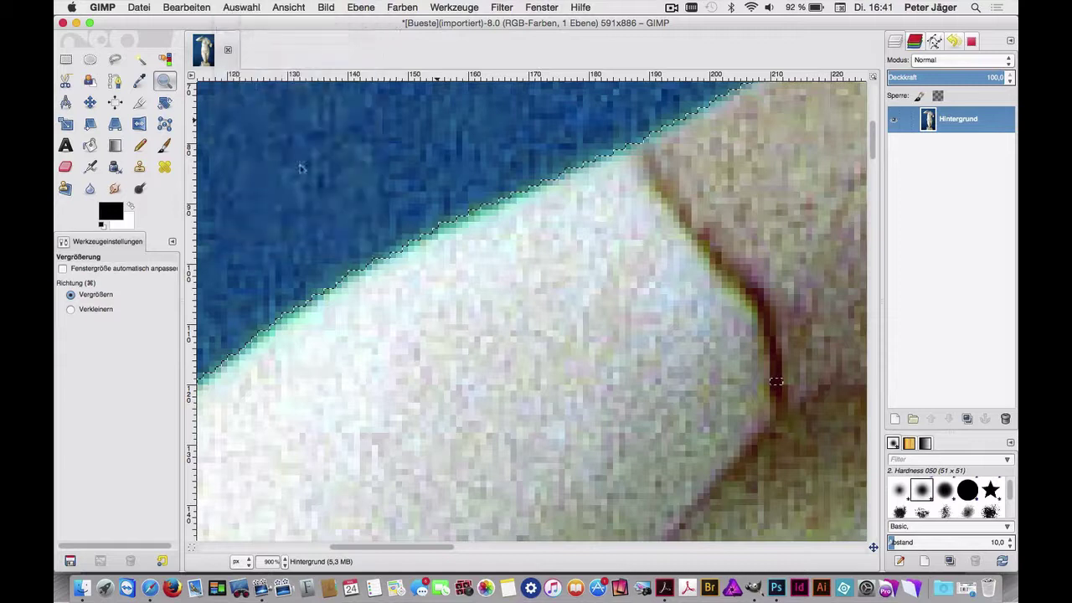
{"action": "left_click", "coordinate": [339, 191]}
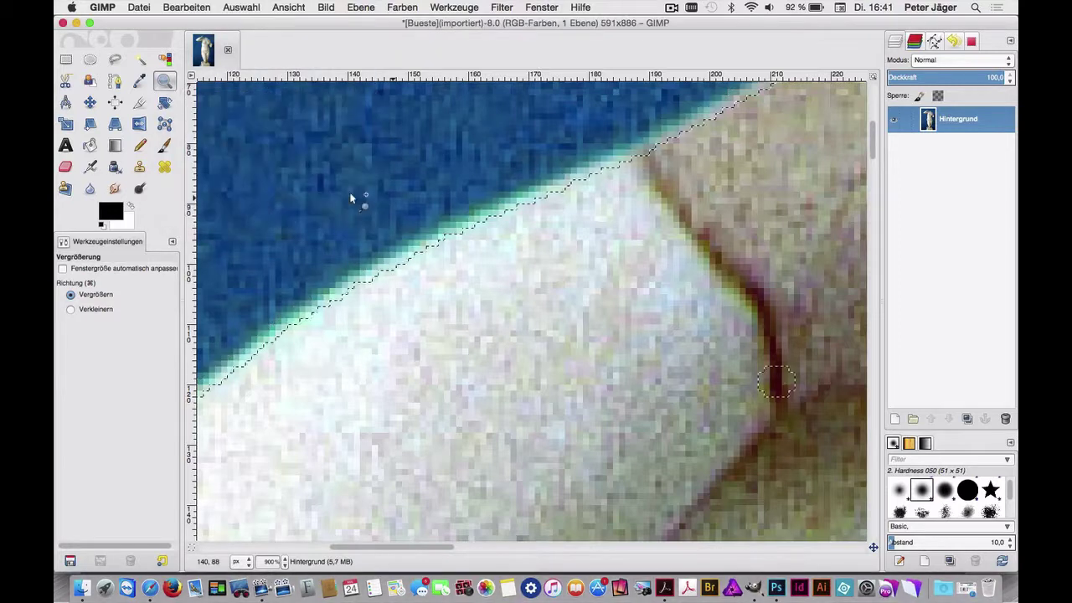
{"action": "key", "text": "ctrl"}
{"action": "left_click", "coordinate": [417, 279], "text": "ctrl"}
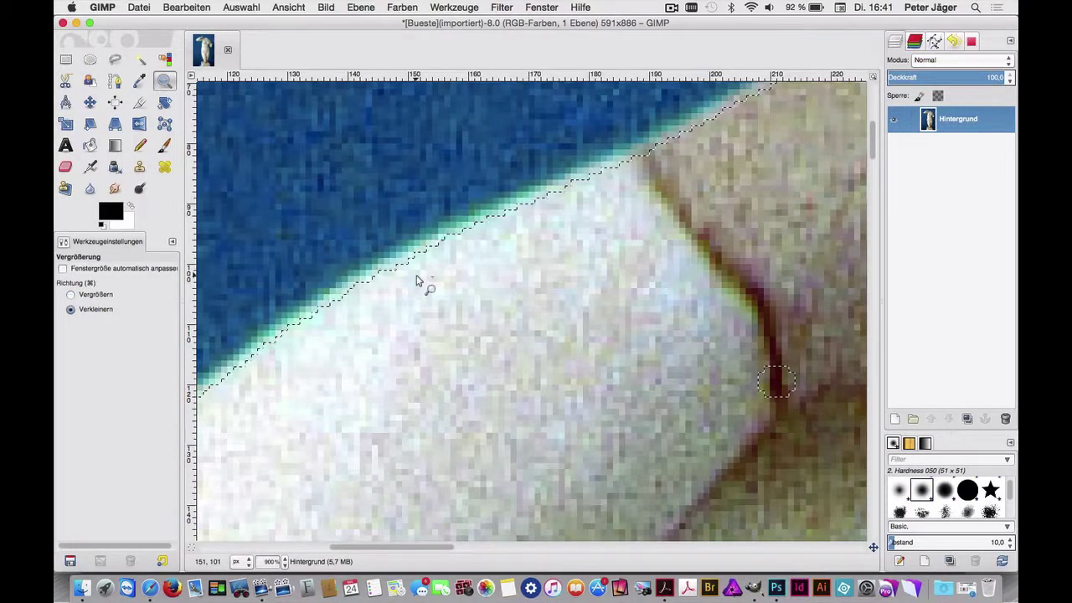
{"action": "key", "text": "shift+ctrl+j"}
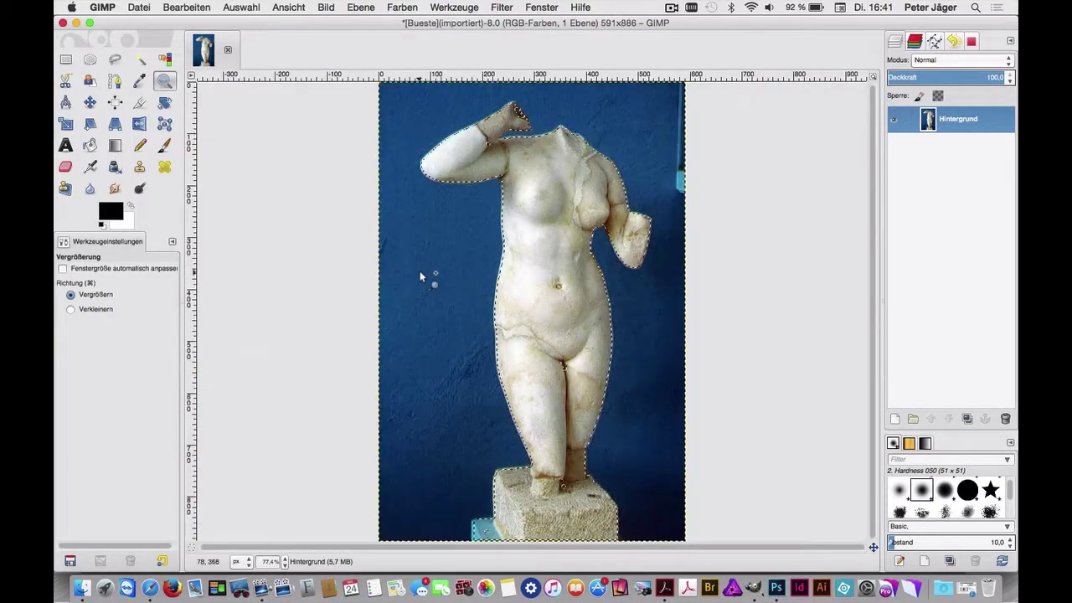
Step: Save the selection as a channel named 'Statue', then select the Hintergrund layer
{"action": "left_click", "coordinate": [251, 7]}
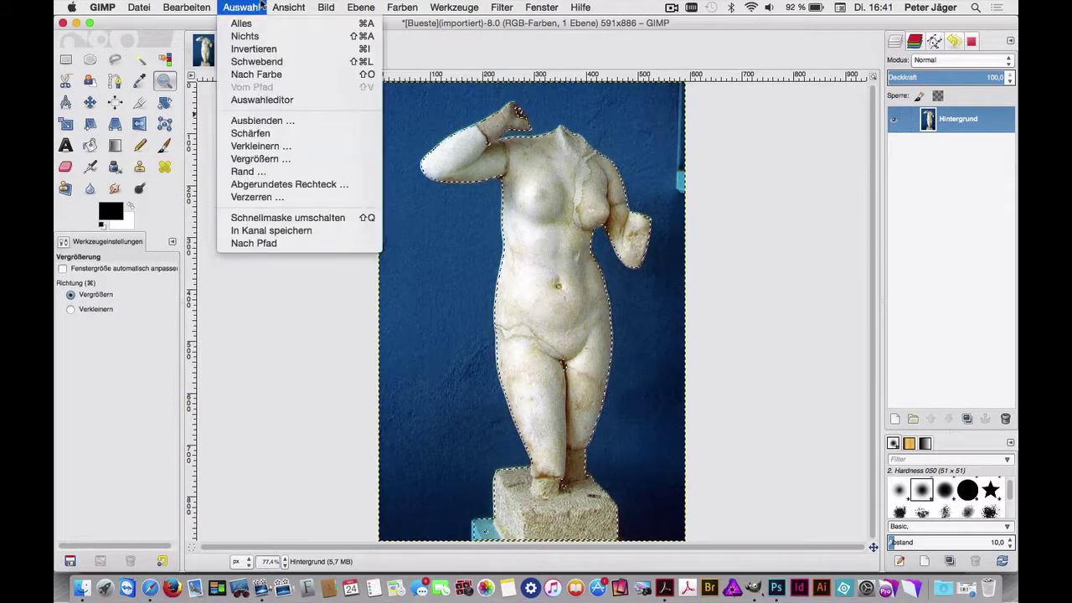
{"action": "left_click", "coordinate": [275, 230]}
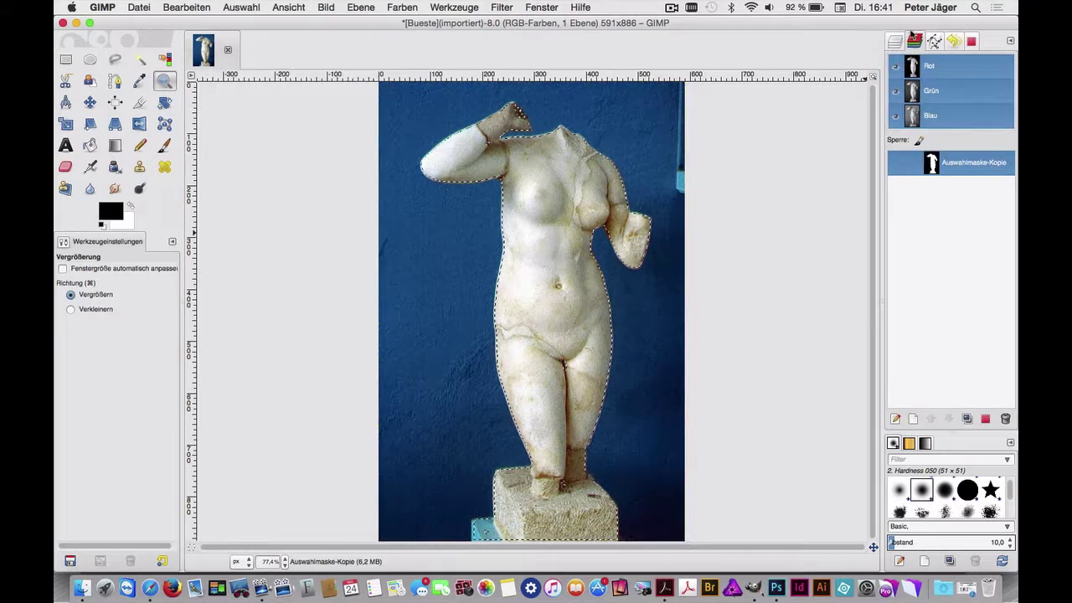
{"action": "left_click", "coordinate": [963, 171]}
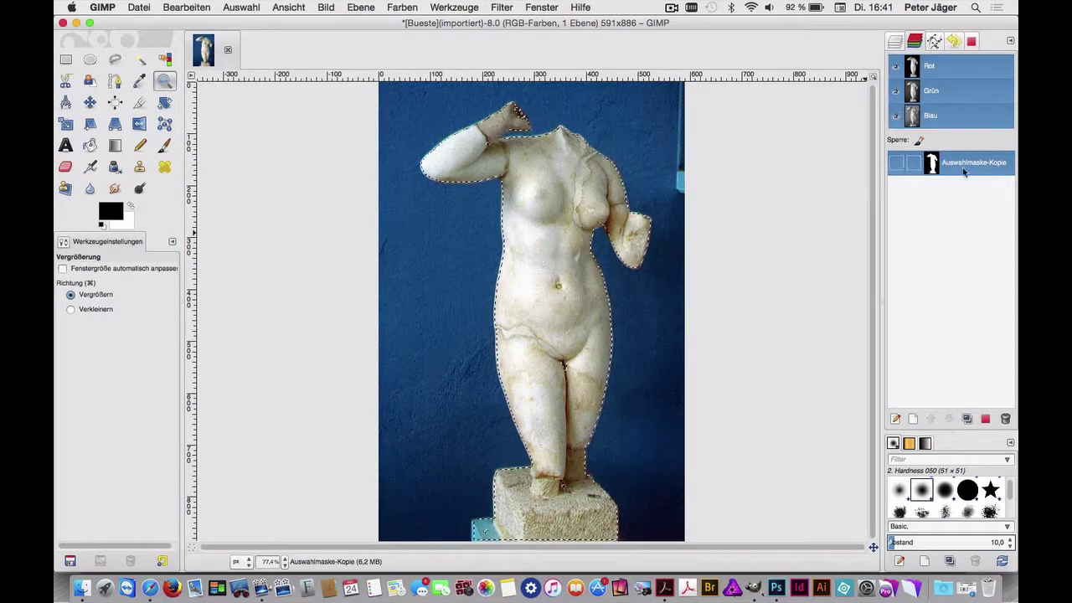
{"action": "double_click", "coordinate": [963, 163]}
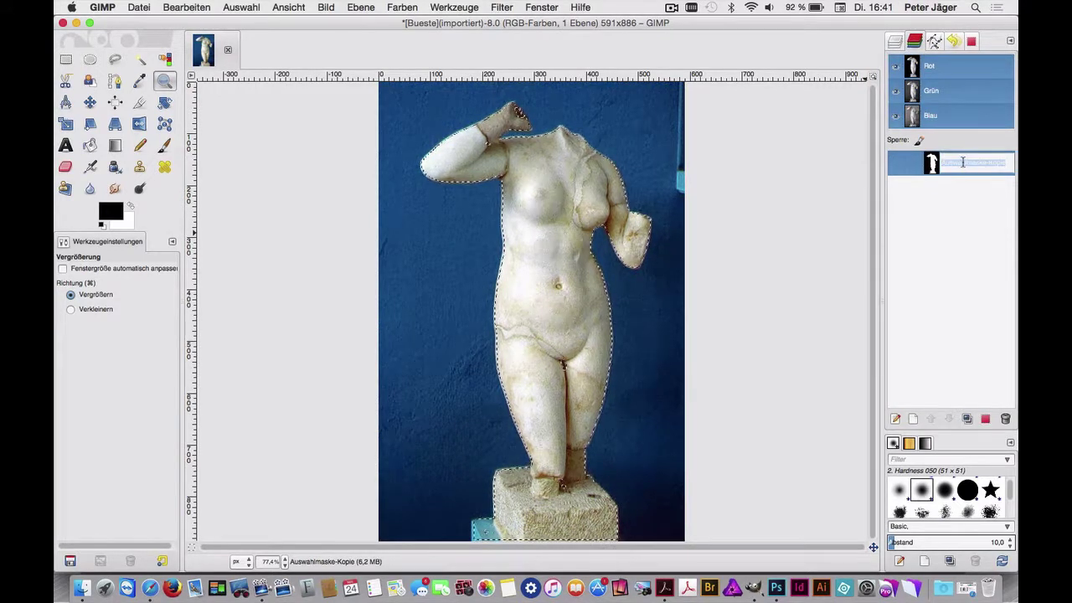
{"action": "type", "text": "Sta"}
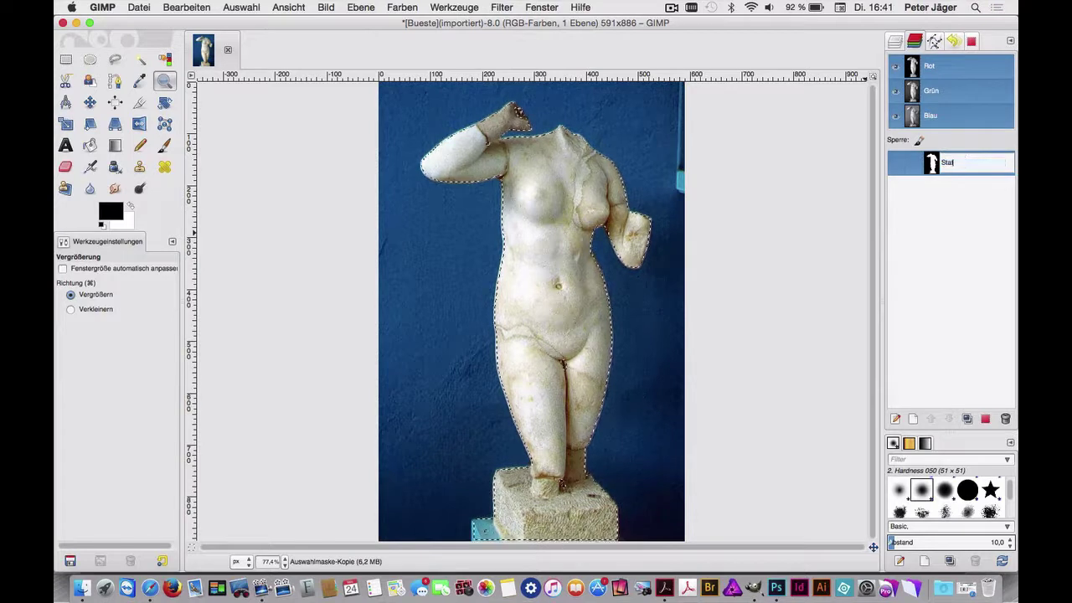
{"action": "type", "text": "tue"}
{"action": "key", "text": "Return"}
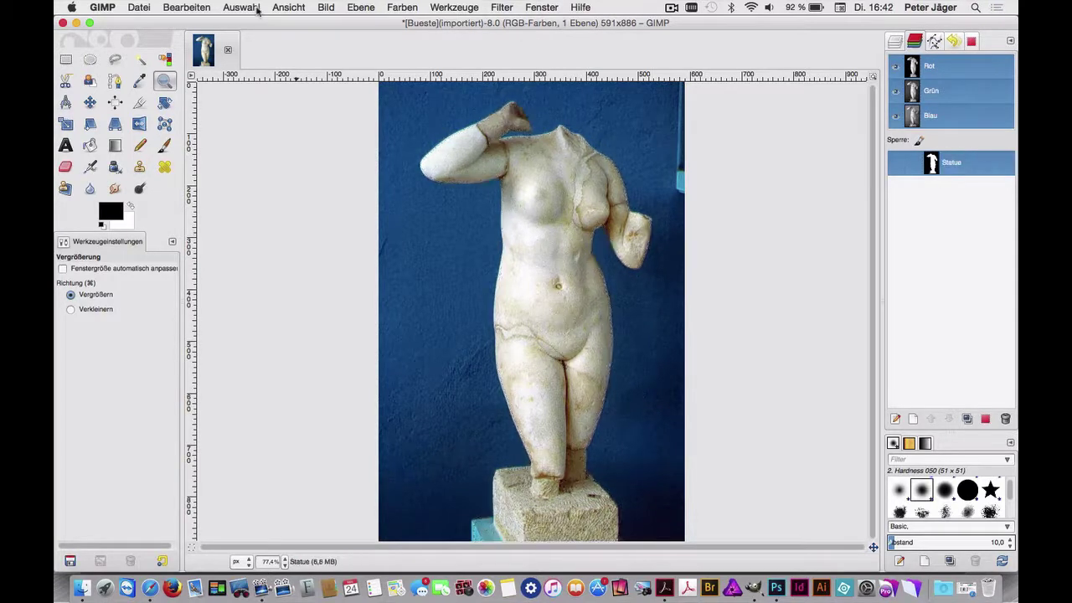
{"action": "left_click", "coordinate": [897, 47]}
{"action": "left_click", "coordinate": [952, 120]}
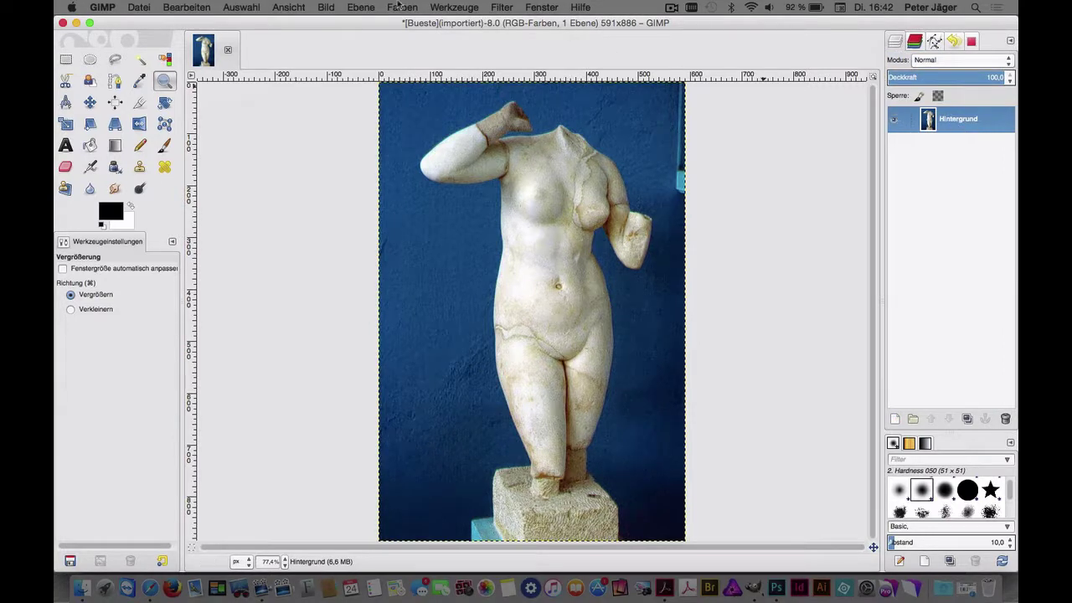
Step: Add a layer mask to Hintergrund initialised from the Statue channel
{"action": "left_click", "coordinate": [360, 6]}
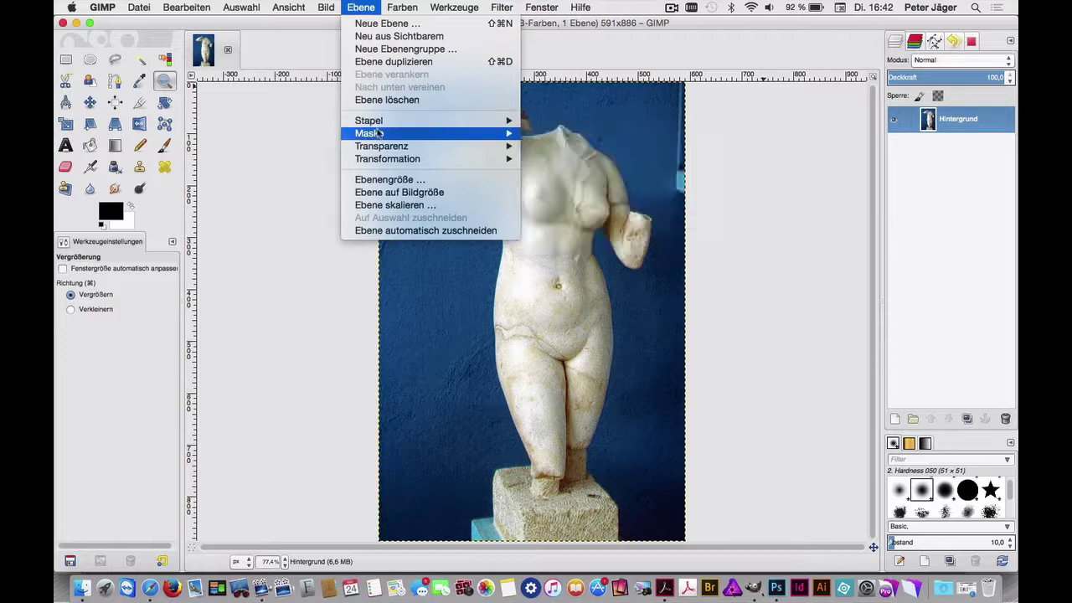
{"action": "mouse_move", "coordinate": [369, 133]}
{"action": "left_click", "coordinate": [561, 135]}
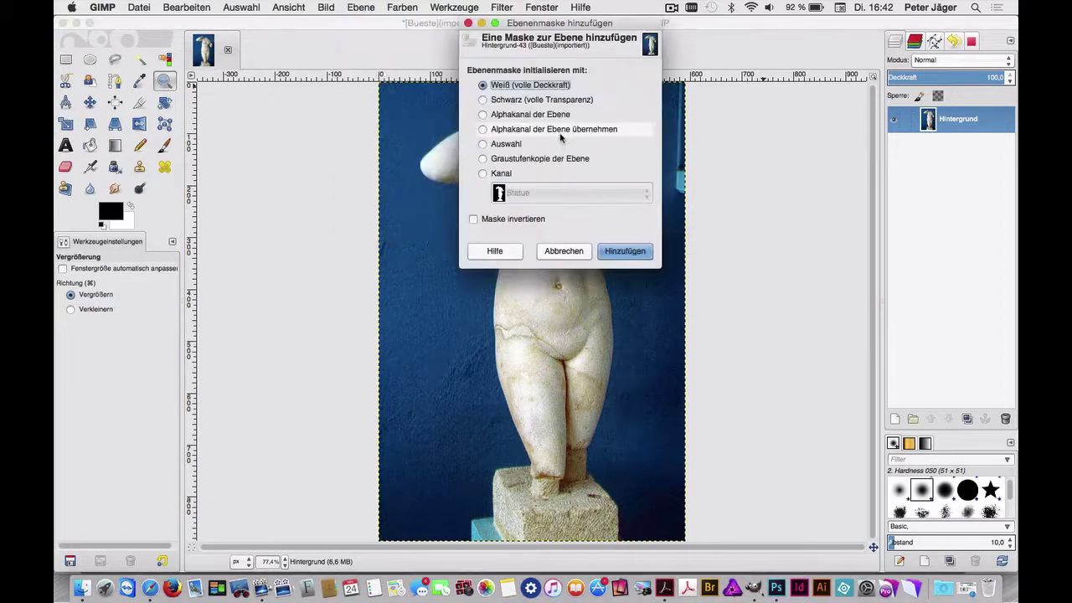
{"action": "left_click", "coordinate": [503, 174]}
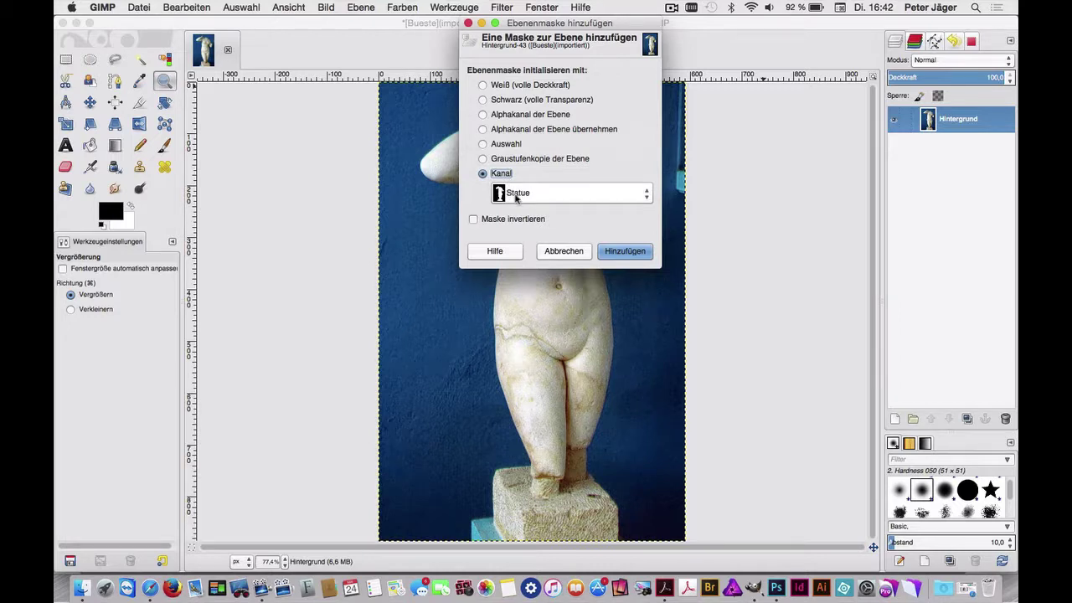
{"action": "left_click", "coordinate": [627, 251]}
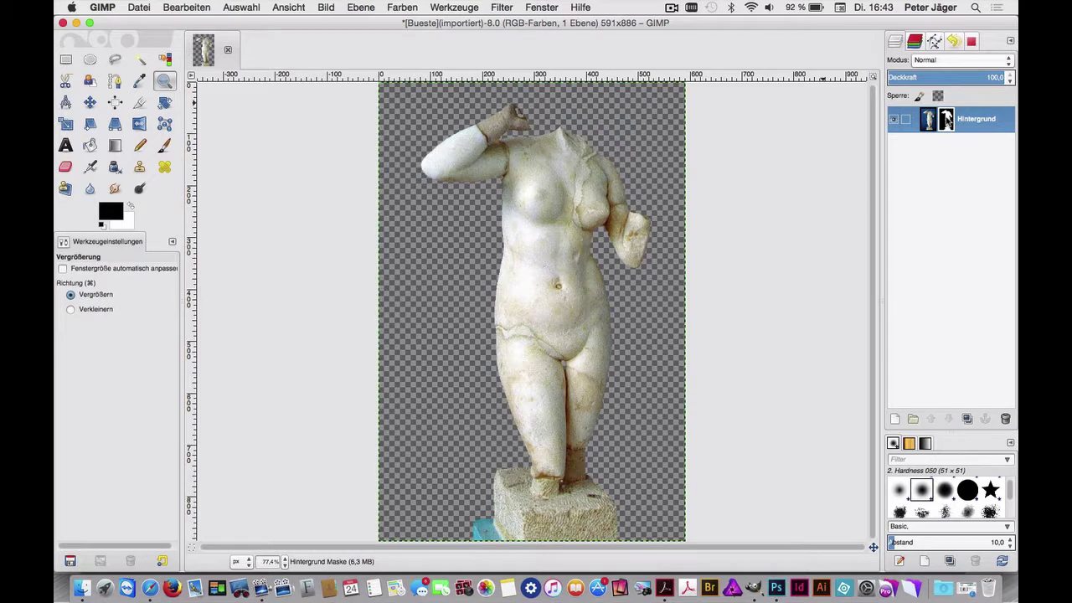
Step: Display the Hintergrund layer mask on the canvas and zoom in near the statue's neck
{"action": "right_click", "coordinate": [946, 120]}
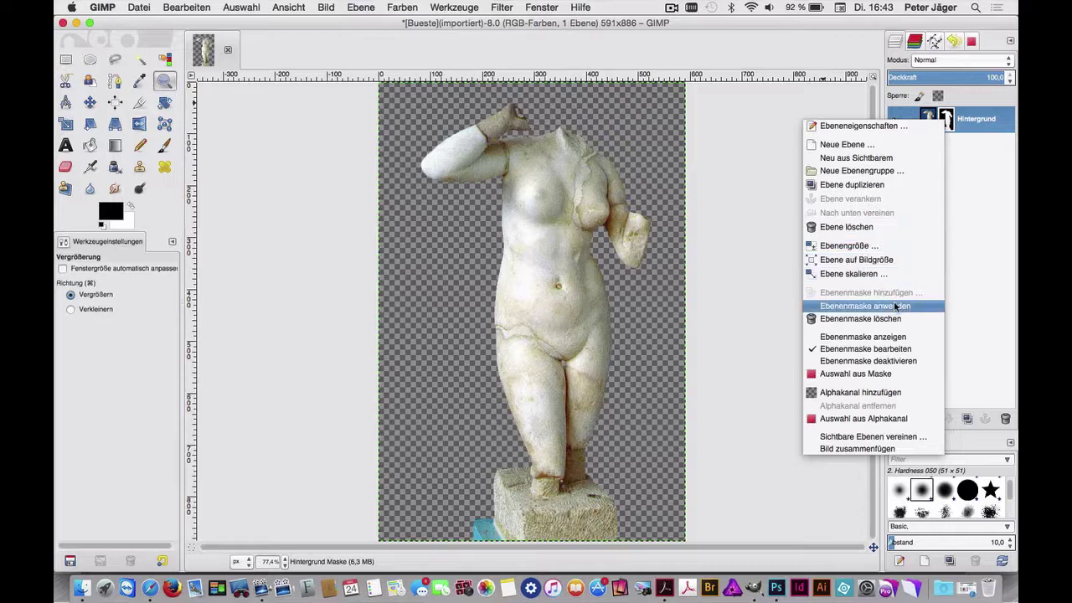
{"action": "left_click", "coordinate": [915, 337]}
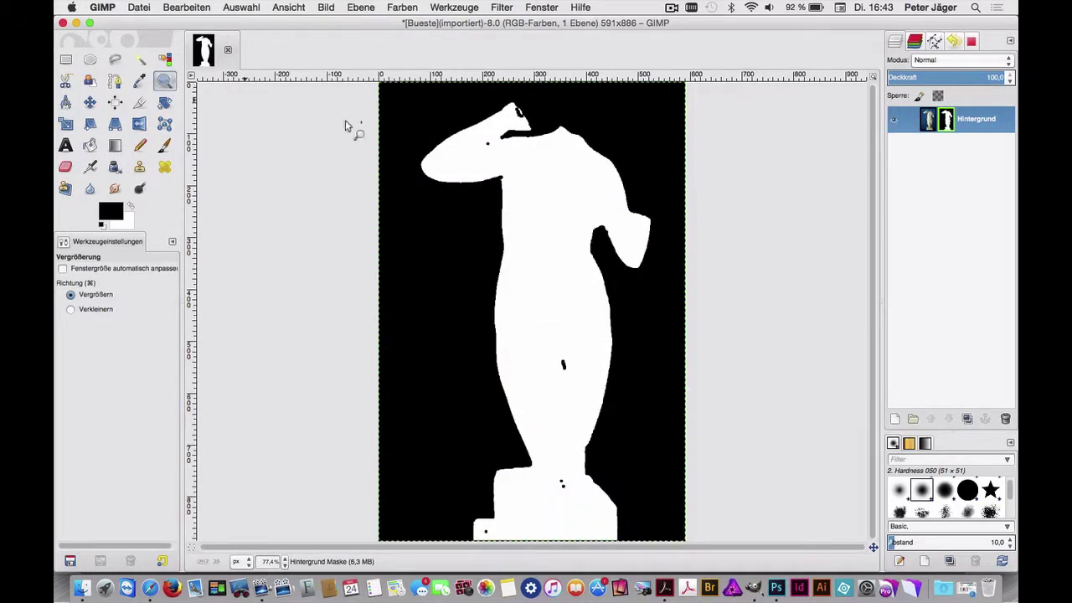
{"action": "left_click_drag", "start_coordinate": [452, 120], "coordinate": [526, 172]}
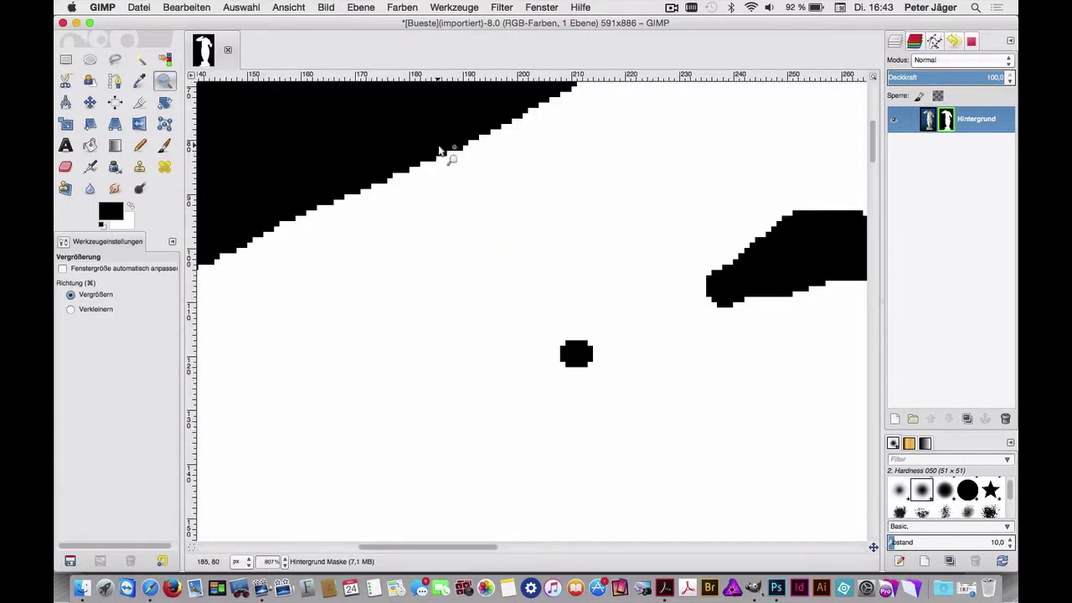
{"action": "left_click", "coordinate": [501, 7]}
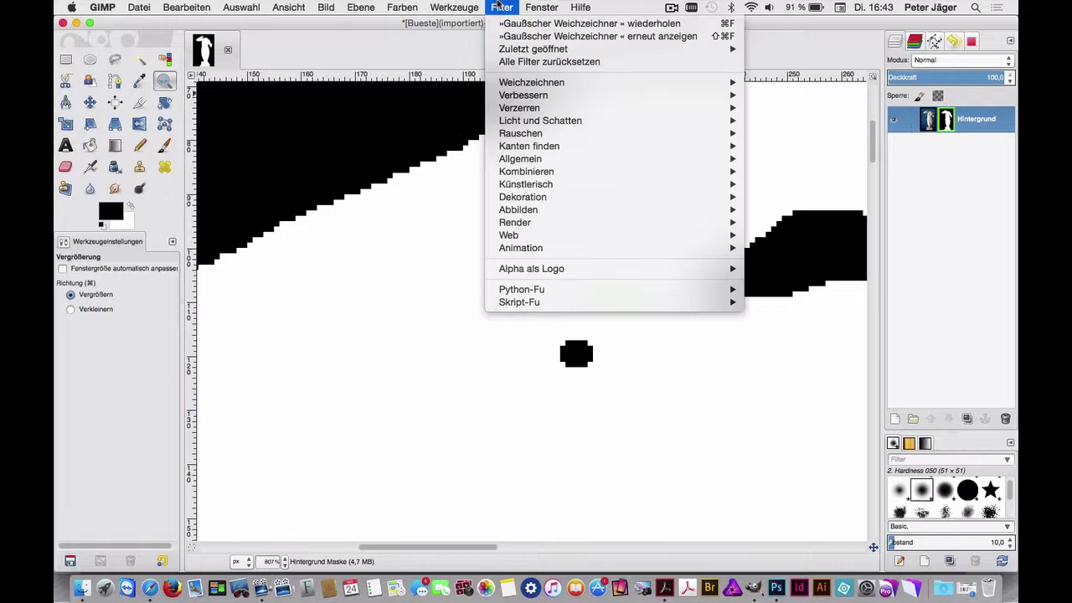
{"action": "mouse_move", "coordinate": [531, 82]}
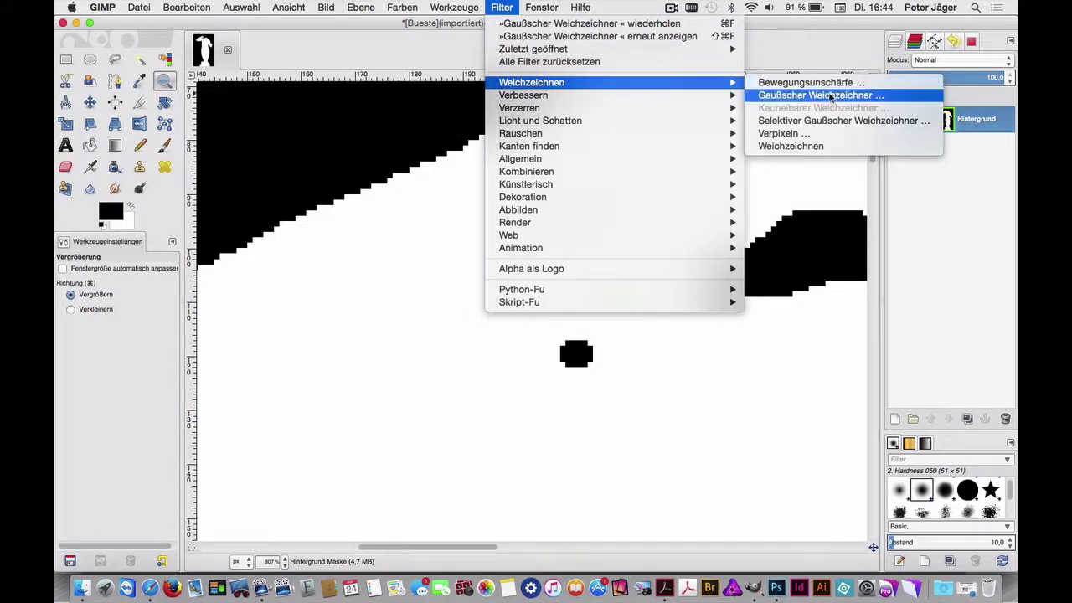
Step: Apply a Gaussian blur of 5 px horizontal and vertical radius to the mask
{"action": "left_click", "coordinate": [821, 94]}
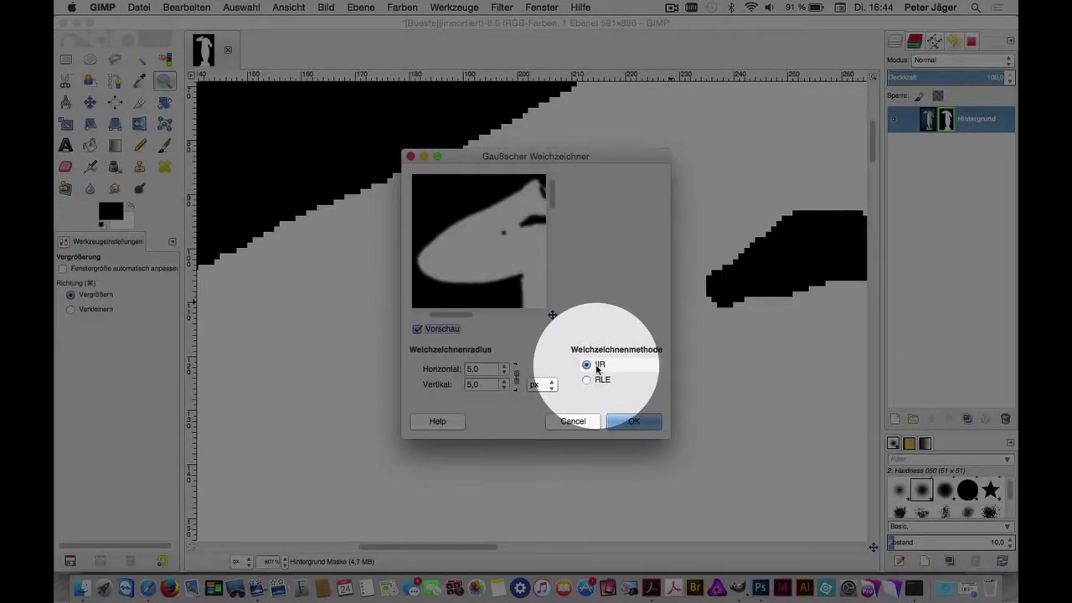
{"action": "left_click", "coordinate": [633, 422]}
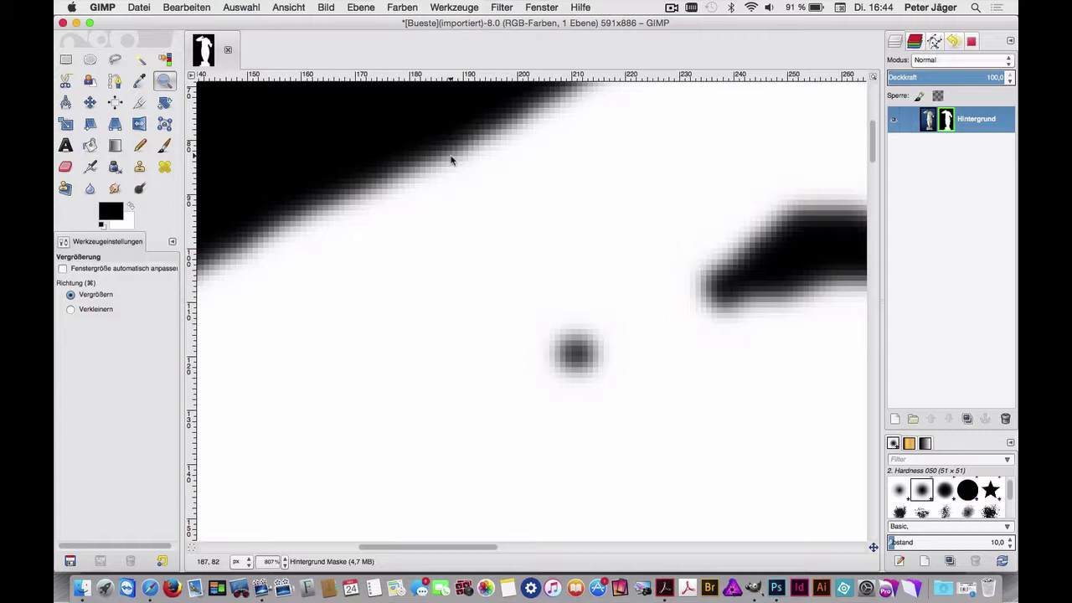
{"action": "left_click", "coordinate": [404, 6]}
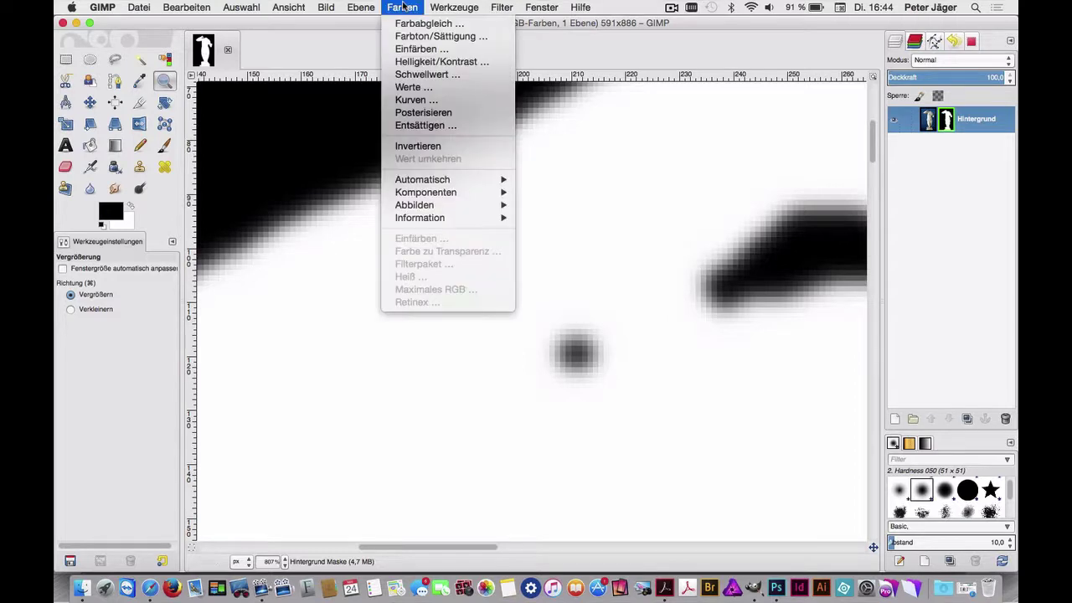
{"action": "left_click", "coordinate": [414, 98]}
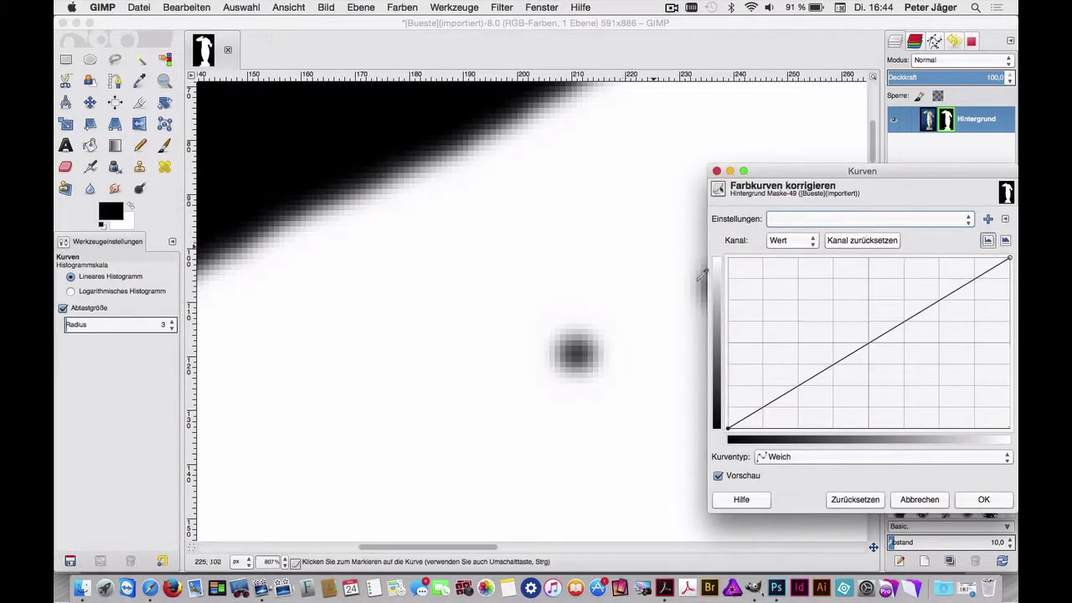
{"action": "mouse_move", "coordinate": [871, 343]}
{"action": "left_mouse_down"}
{"action": "mouse_move", "coordinate": [867, 295]}
{"action": "mouse_move", "coordinate": [875, 407]}
{"action": "mouse_move", "coordinate": [867, 291]}
{"action": "mouse_move", "coordinate": [869, 341]}
{"action": "left_mouse_up"}
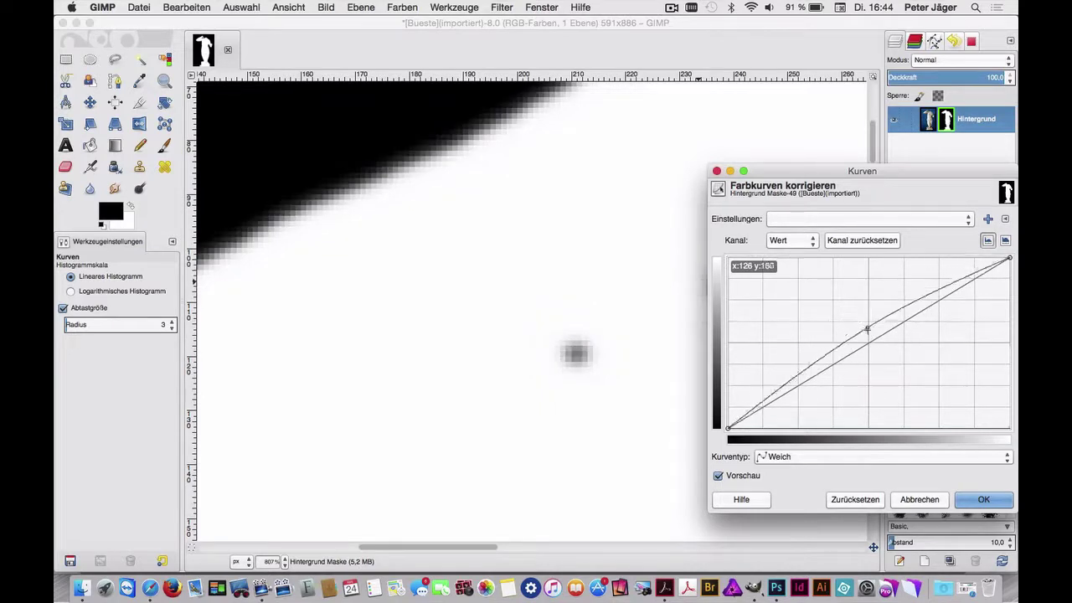
{"action": "left_click", "coordinate": [920, 500]}
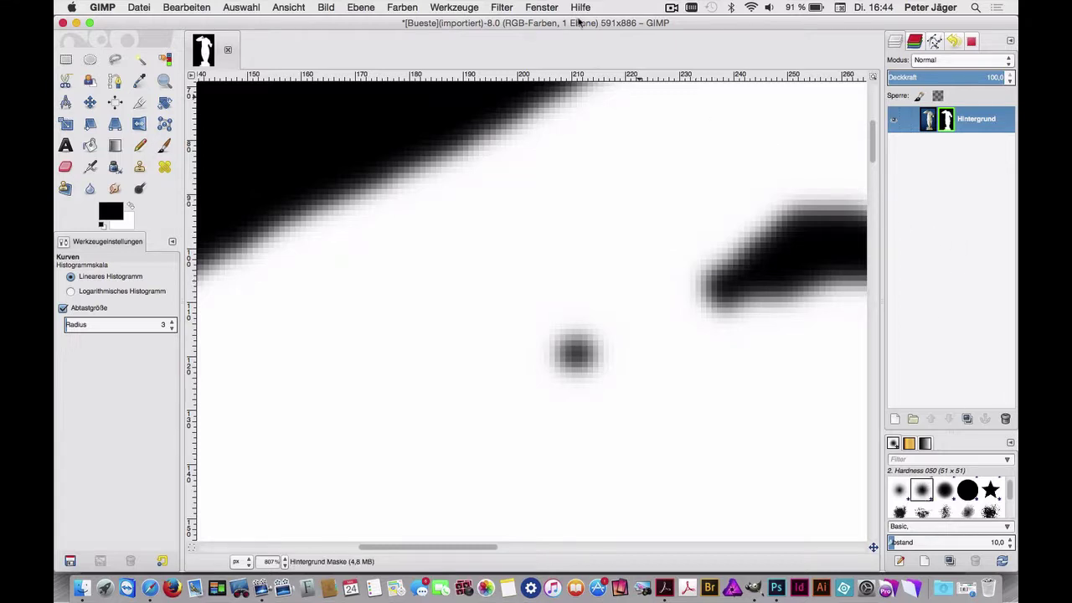
{"action": "key", "text": "super+shift+j"}
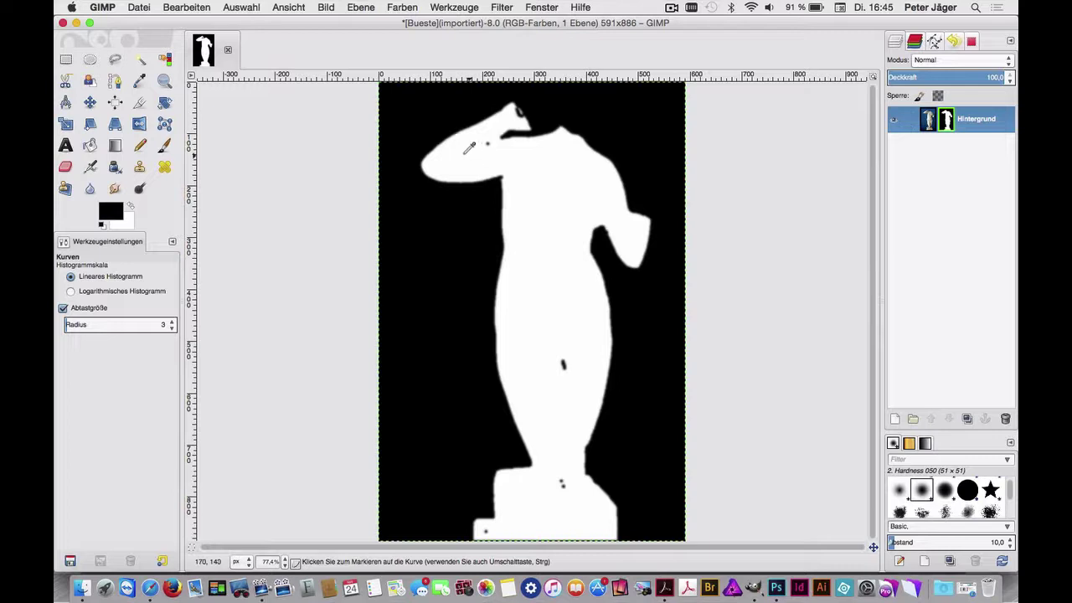
Step: Paint white over the dark flecks on the mask's body, base and raised arm
{"action": "left_click", "coordinate": [163, 146]}
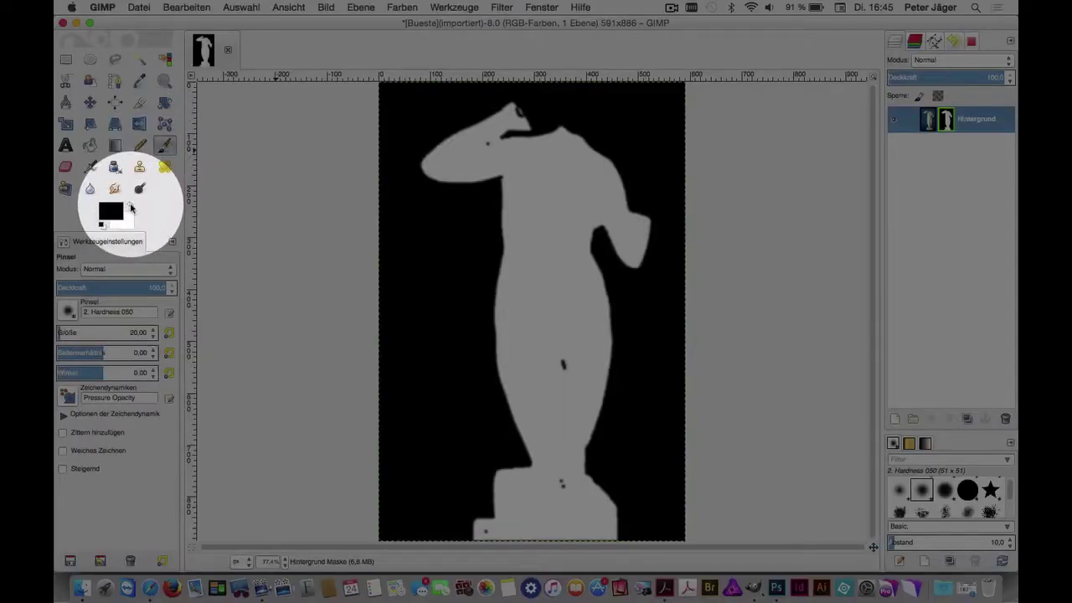
{"action": "left_click", "coordinate": [130, 206]}
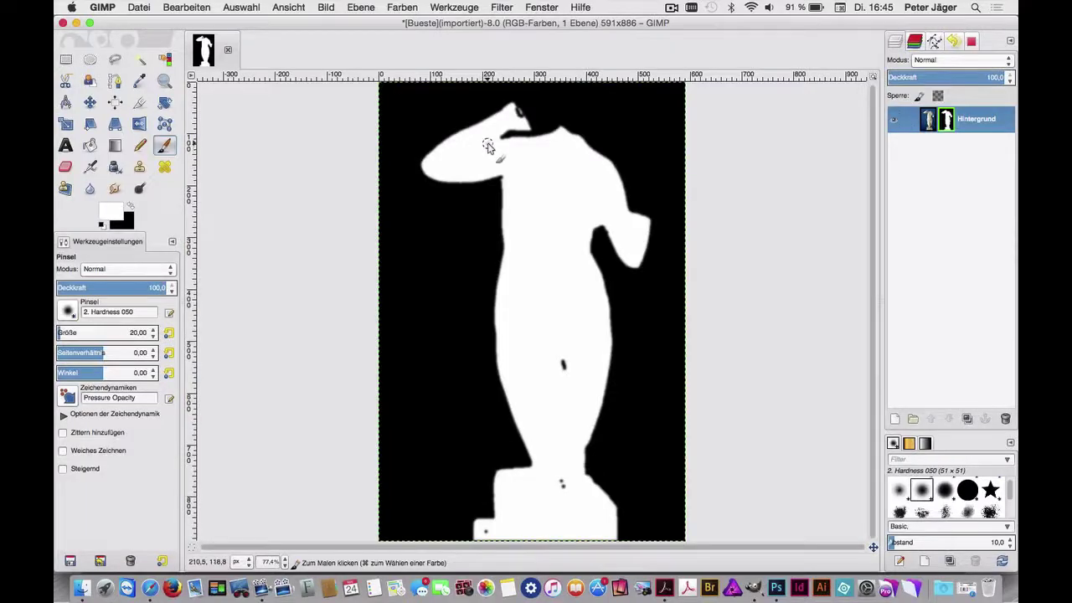
{"action": "left_click_drag", "start_coordinate": [562, 354], "coordinate": [565, 368]}
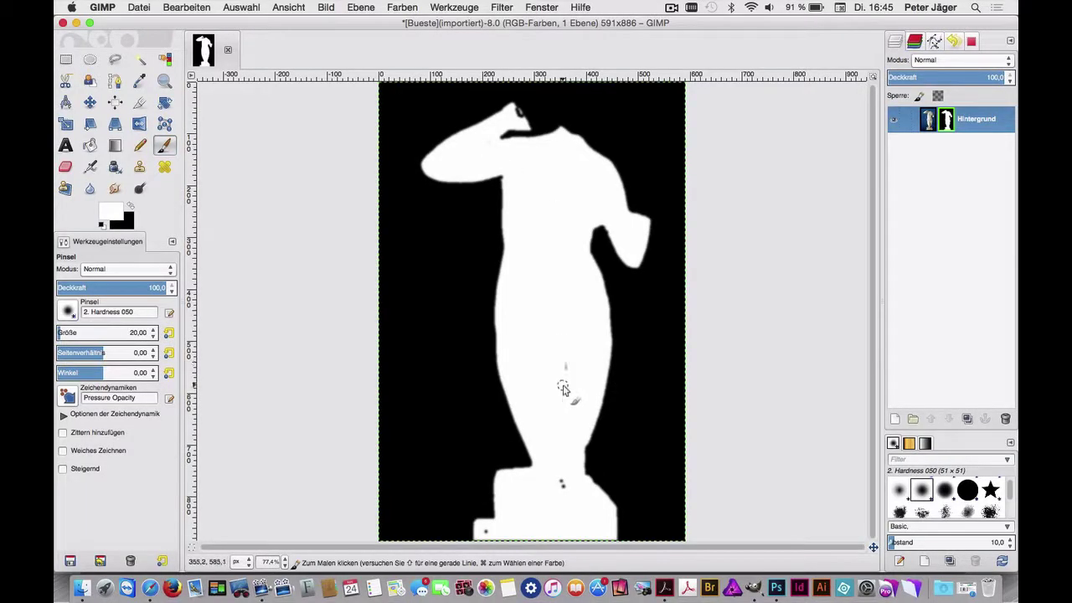
{"action": "left_click", "coordinate": [566, 366]}
{"action": "left_click", "coordinate": [561, 484]}
{"action": "left_click", "coordinate": [484, 530]}
{"action": "left_click_drag", "start_coordinate": [514, 116], "coordinate": [521, 121]}
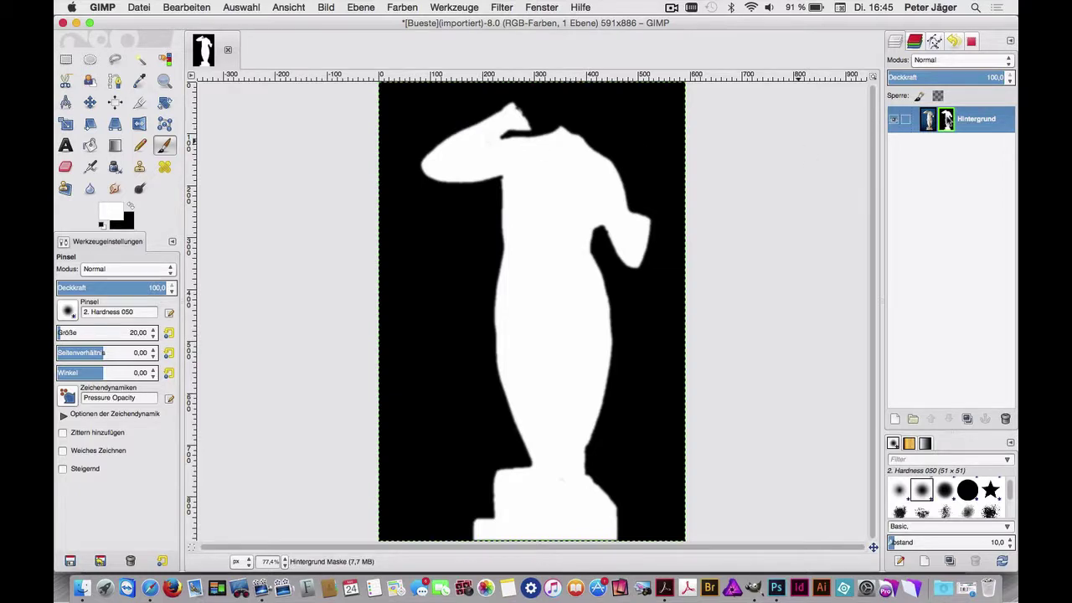
Step: Turn off Show Layer Mask so the statue photo appears on transparency
{"action": "right_click", "coordinate": [947, 119]}
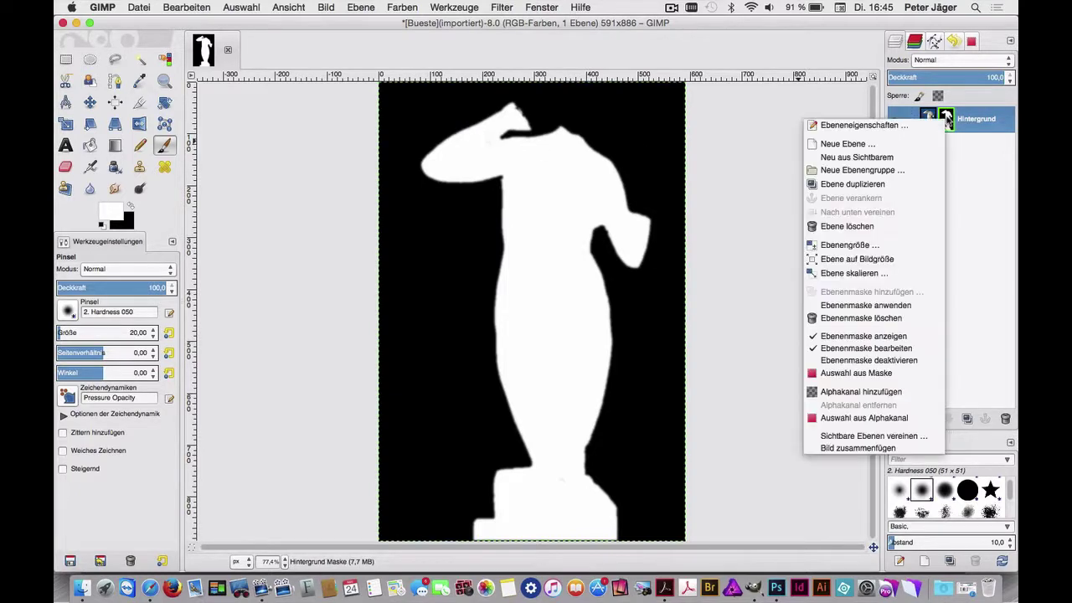
{"action": "left_click", "coordinate": [888, 336]}
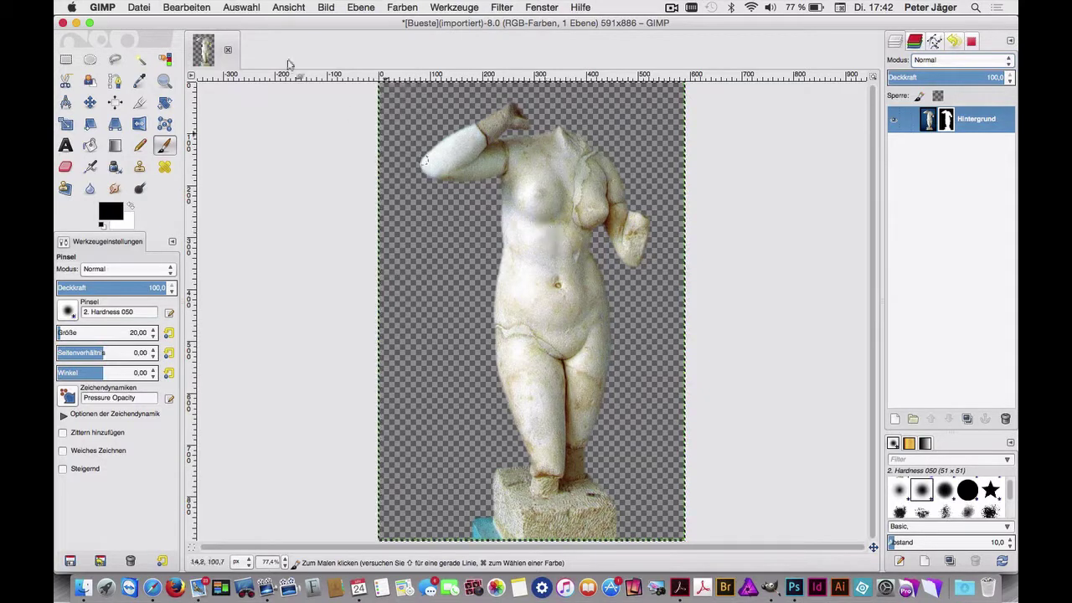
Step: Open Duene.tif as a layer, dismissing the TIFF import warning
{"action": "left_click", "coordinate": [141, 7]}
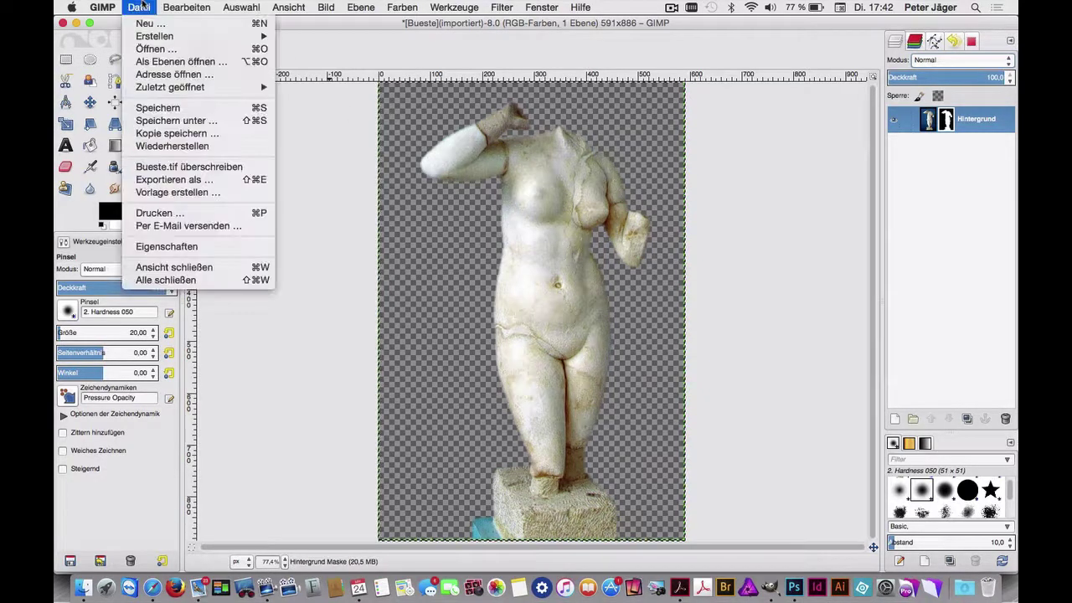
{"action": "left_click", "coordinate": [156, 61]}
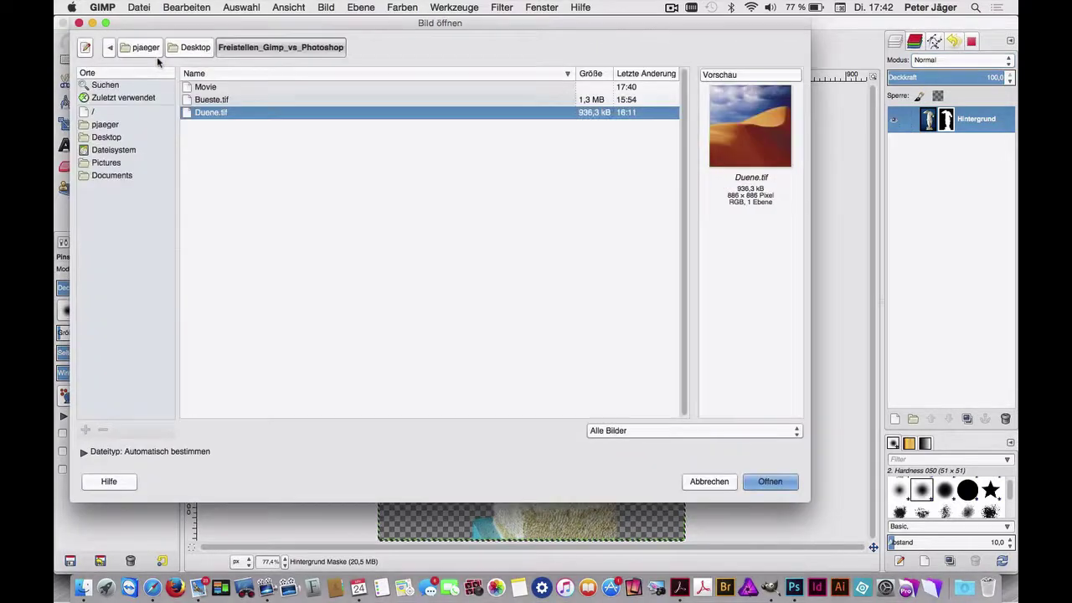
{"action": "left_click", "coordinate": [768, 479]}
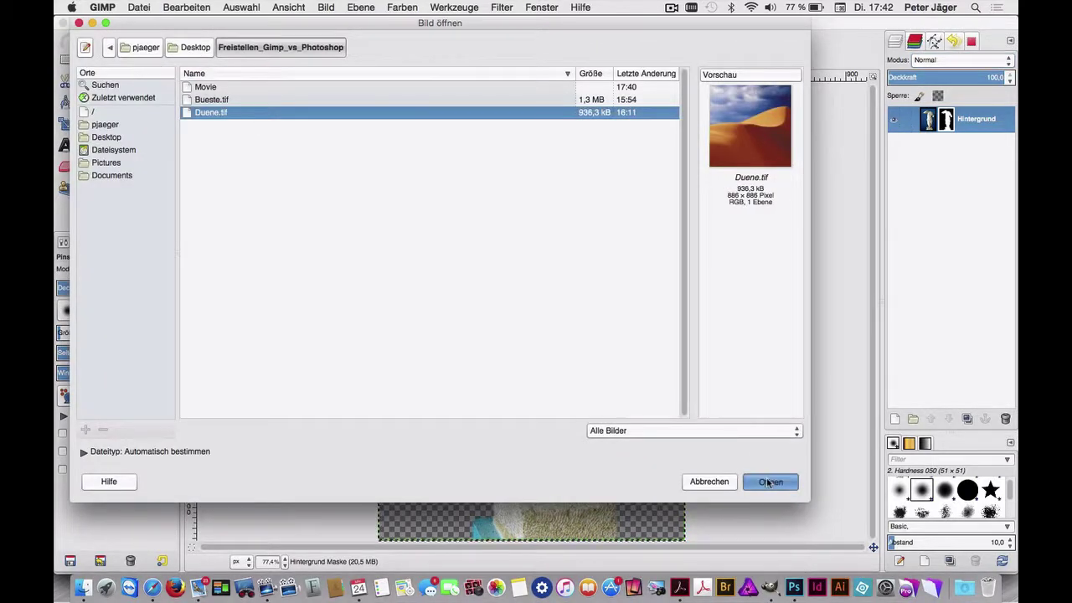
{"action": "left_click", "coordinate": [526, 296]}
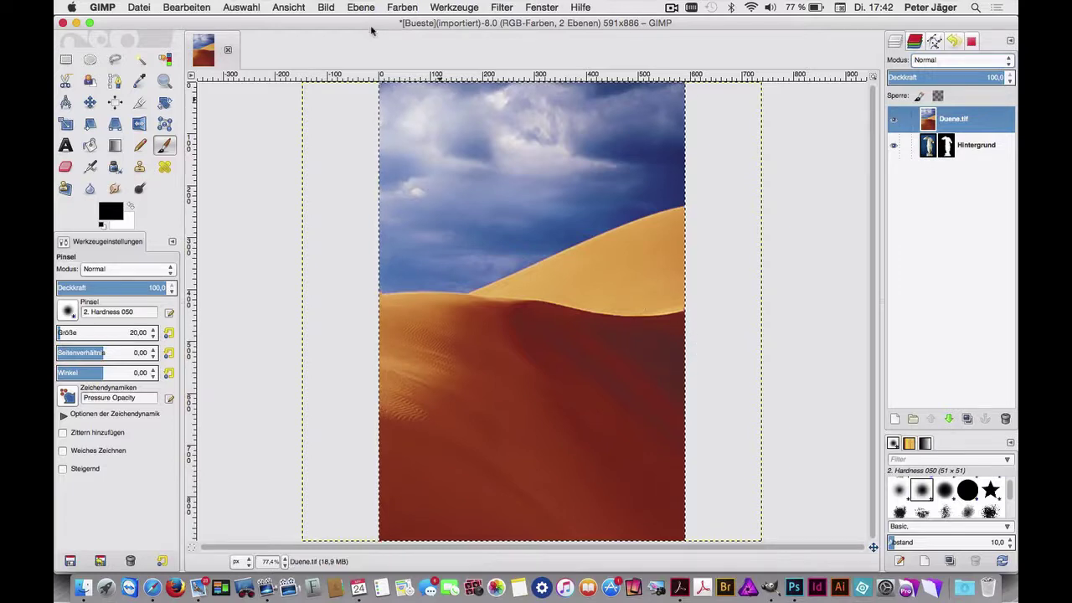
{"action": "left_click", "coordinate": [332, 7]}
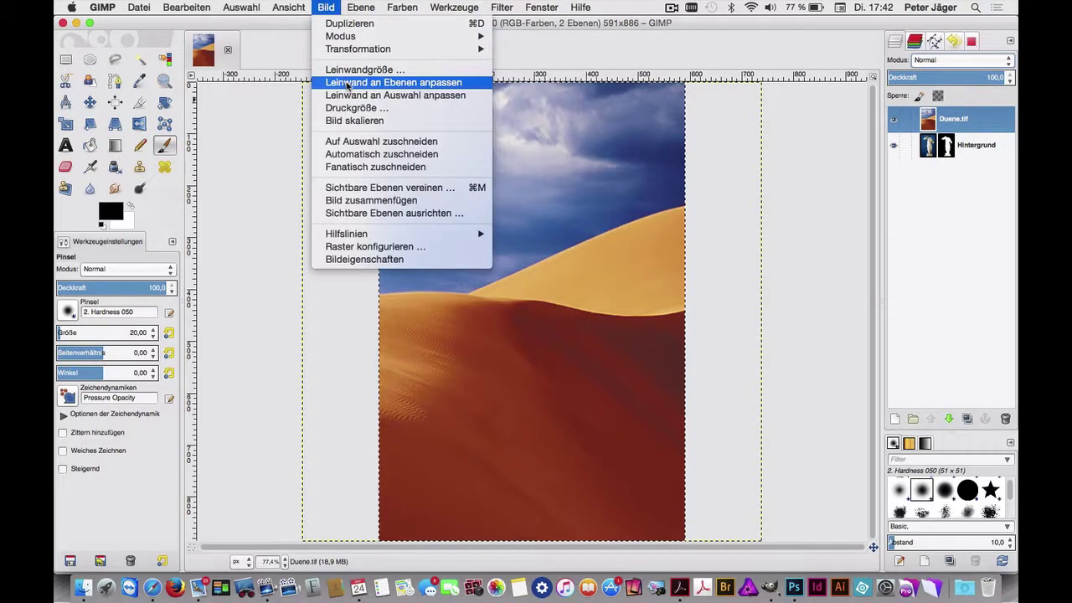
Step: Fit the canvas to all layers (886x888) and stack Hintergrund above the Duene.tif layer
{"action": "left_click", "coordinate": [348, 83]}
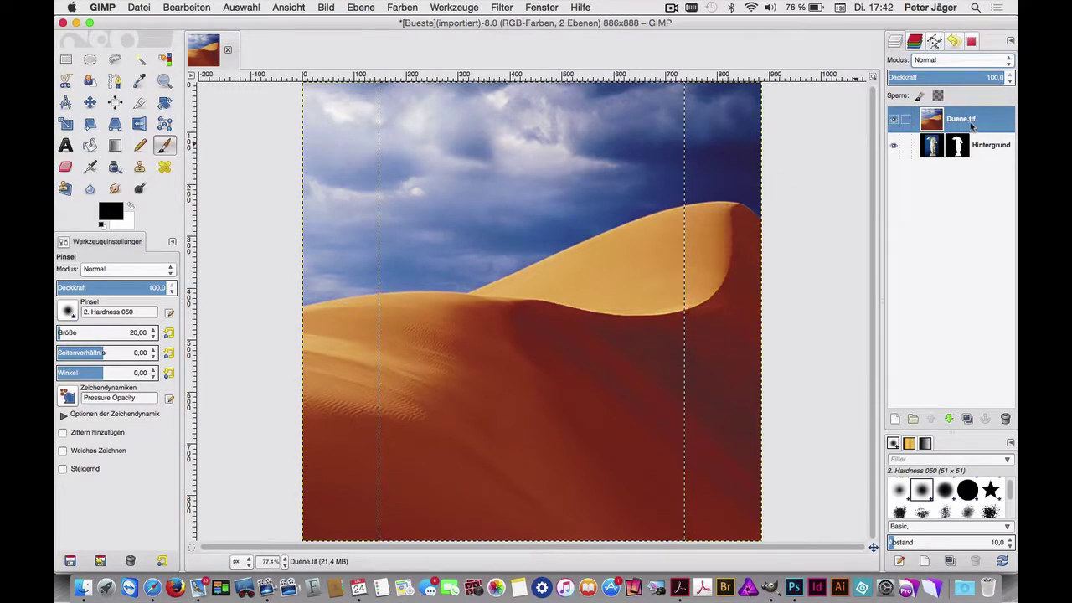
{"action": "left_click_drag", "start_coordinate": [969, 122], "coordinate": [969, 173]}
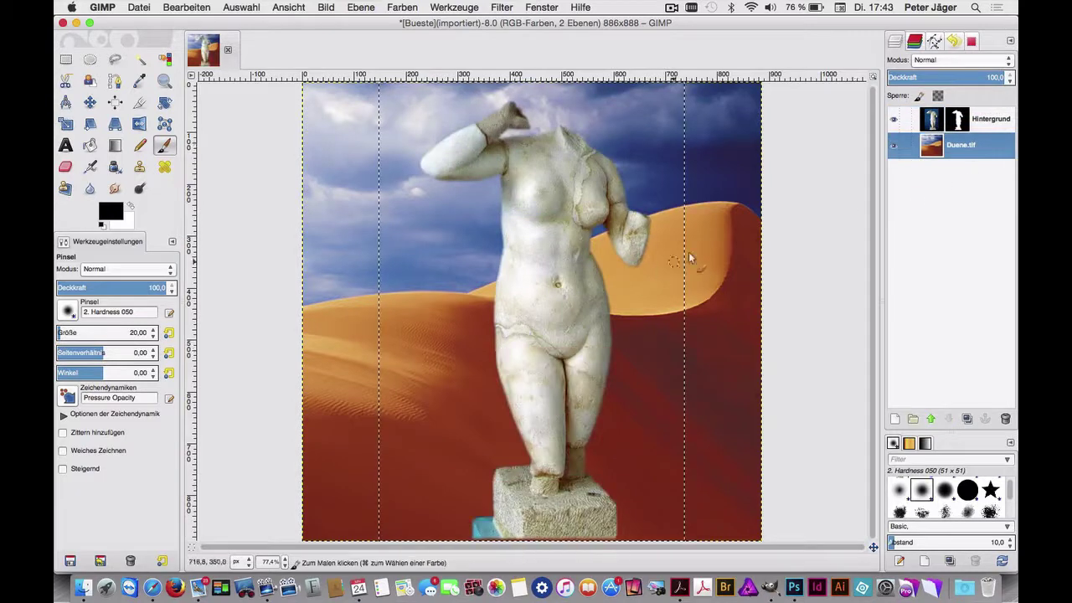
{"action": "key", "text": "Page_Up"}
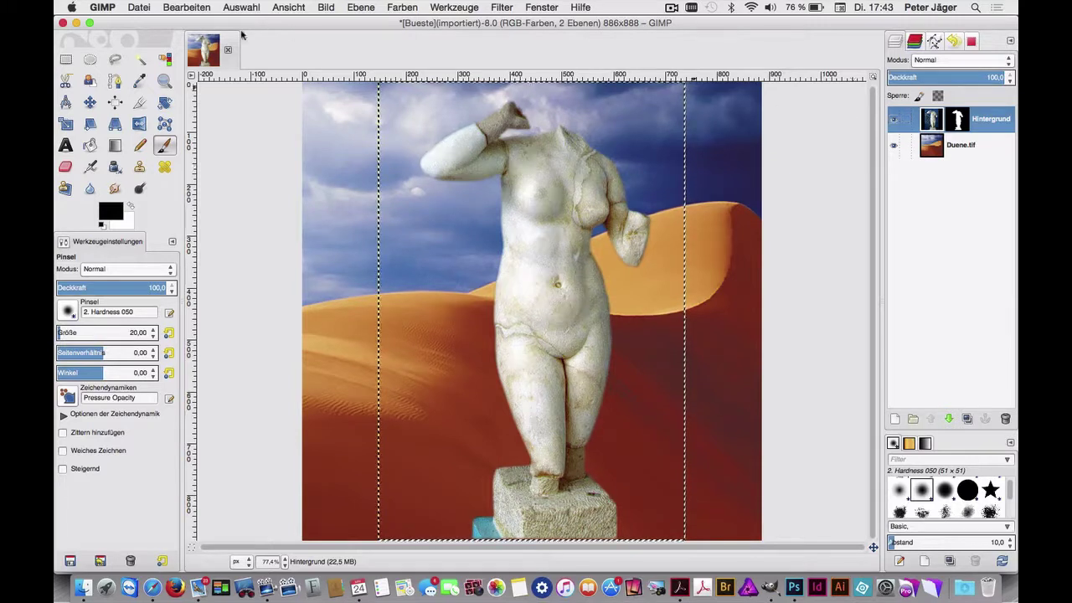
Step: Shift the statue layer about 20 px left, then turn off Auswahl anzeigen and Ebenenrahmen anzeigen
{"action": "left_click", "coordinate": [88, 102]}
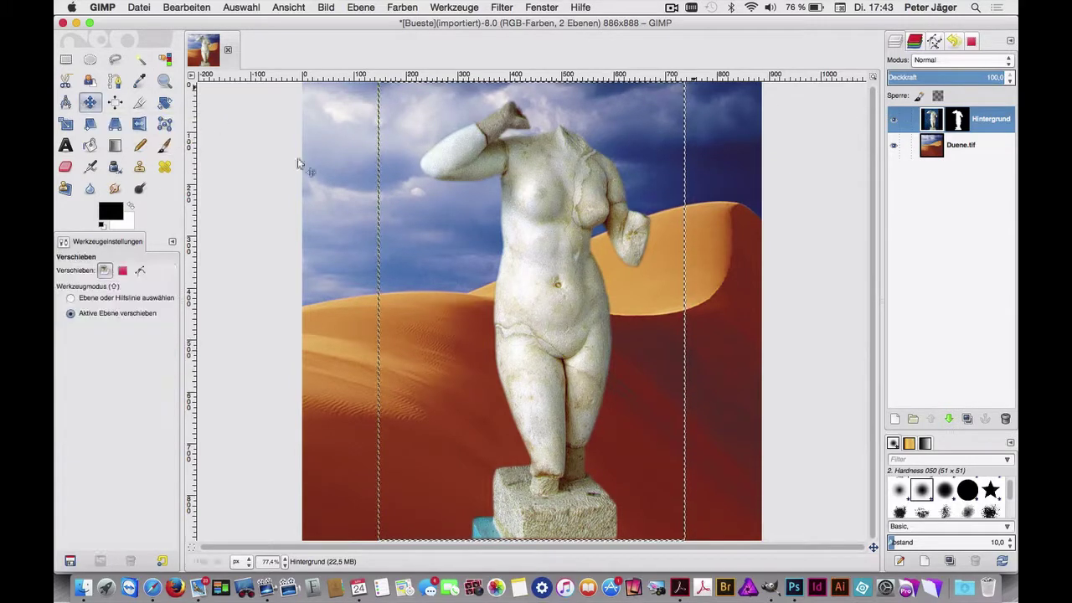
{"action": "left_click_drag", "start_coordinate": [553, 266], "coordinate": [536, 266]}
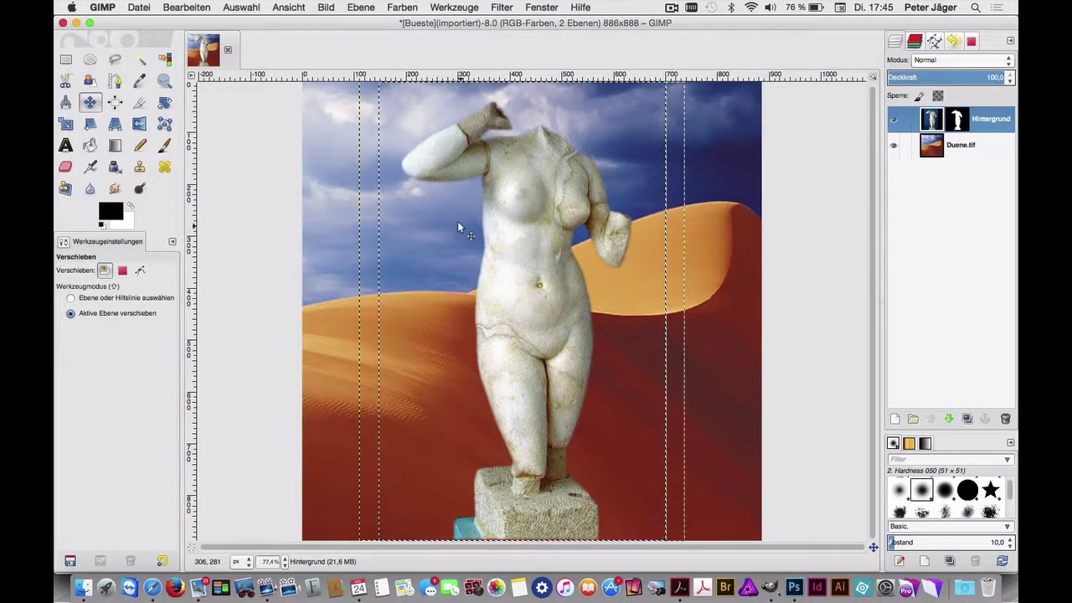
{"action": "left_click", "coordinate": [292, 7]}
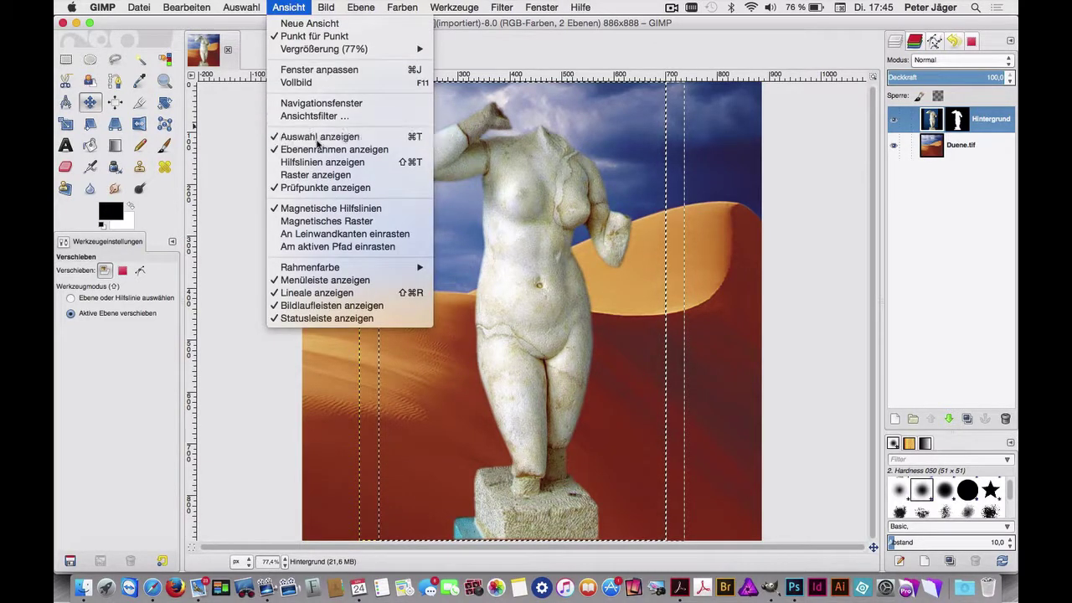
{"action": "left_click", "coordinate": [318, 139]}
{"action": "left_click", "coordinate": [288, 6]}
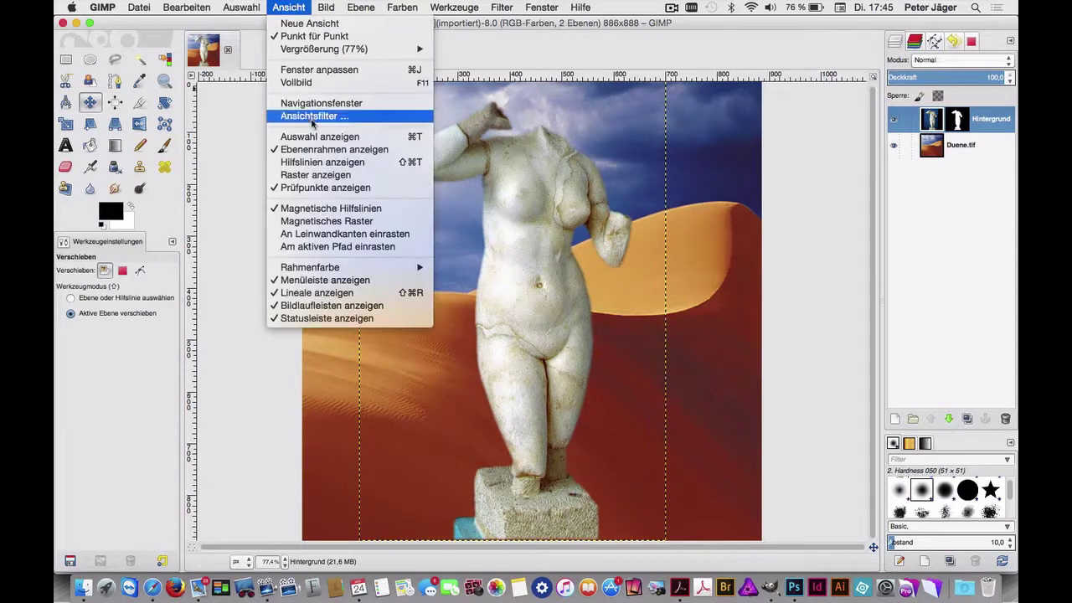
{"action": "left_click", "coordinate": [319, 152]}
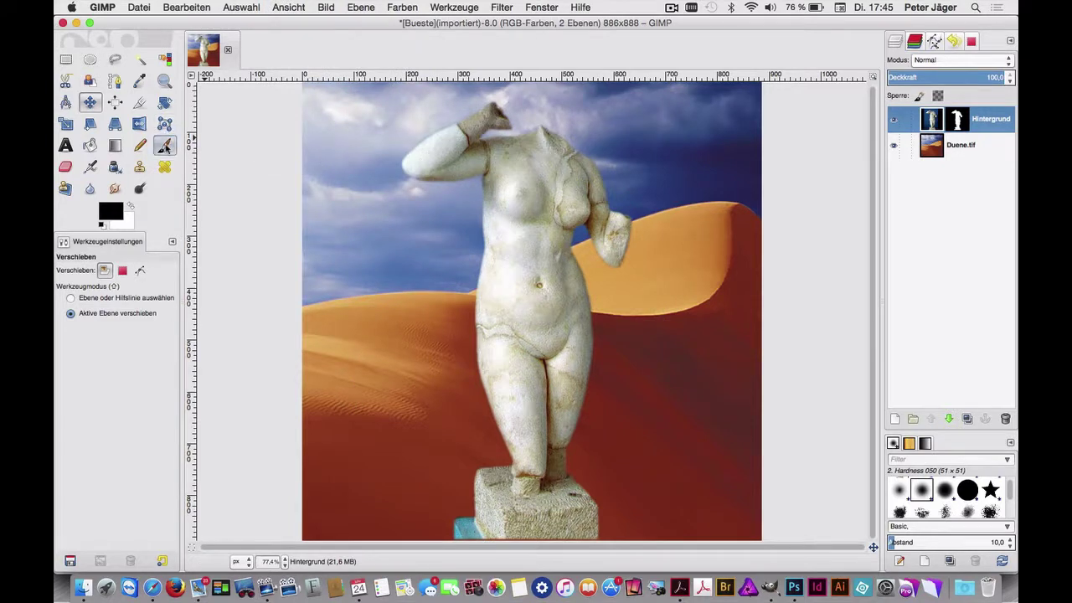
Step: Select the Paintbrush with the Hintergrund layer mask as target and white as foreground colour
{"action": "left_click", "coordinate": [166, 146]}
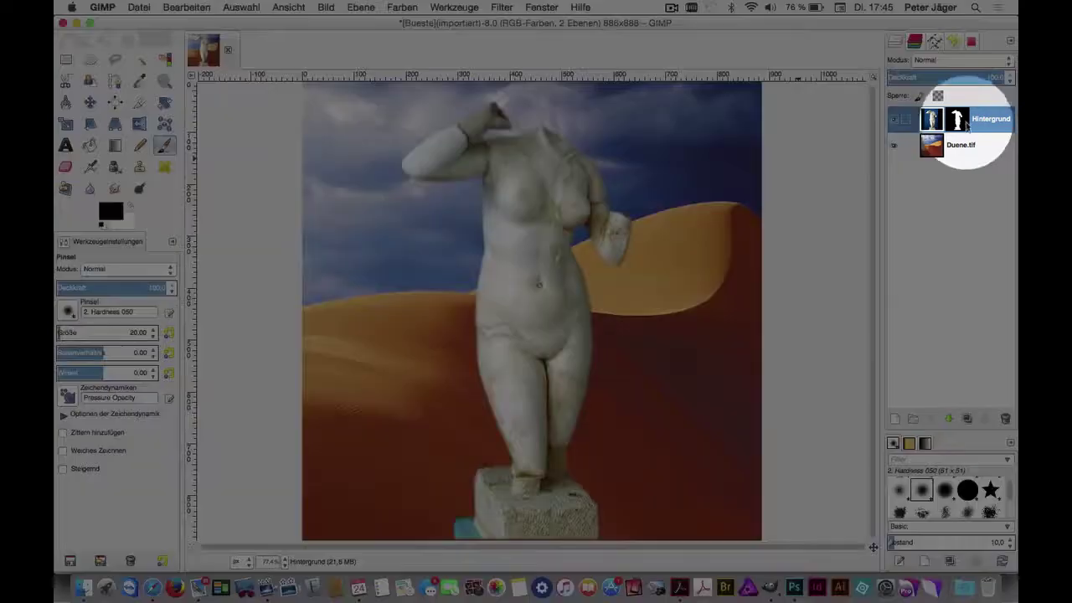
{"action": "left_click", "coordinate": [959, 120]}
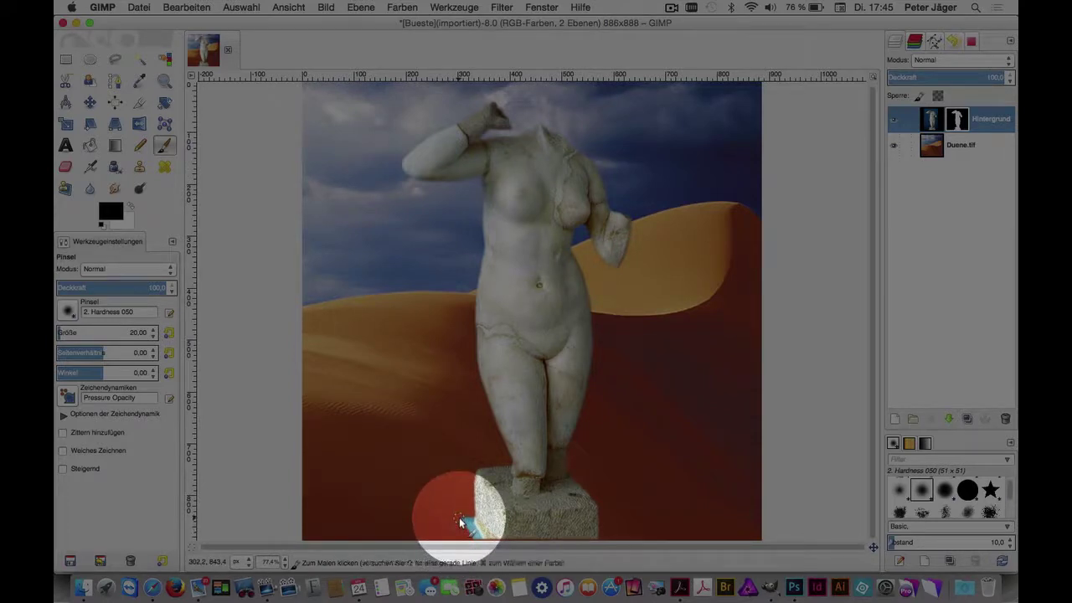
{"action": "left_click", "coordinate": [132, 206]}
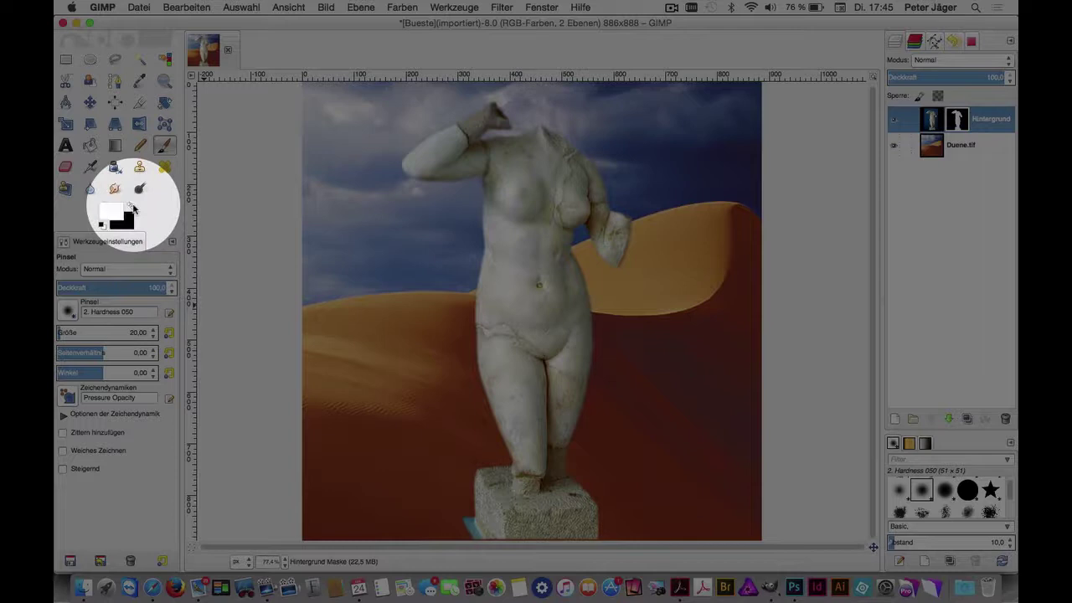